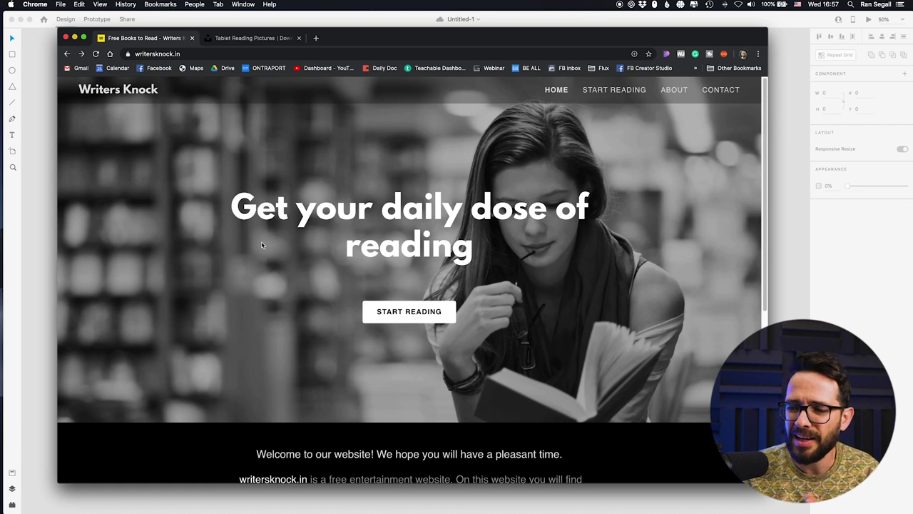
Examine the hero banner and welcome text on the Writers Knock home page.
{"action": "left_click", "coordinate": [55, 251]}
{"action": "scroll", "coordinate": [309, 288], "scroll_direction": "down", "scroll_amount": 5}
{"action": "scroll", "coordinate": [290, 281], "scroll_direction": "up", "scroll_amount": 3}
{"action": "key", "text": "super+Tab"}
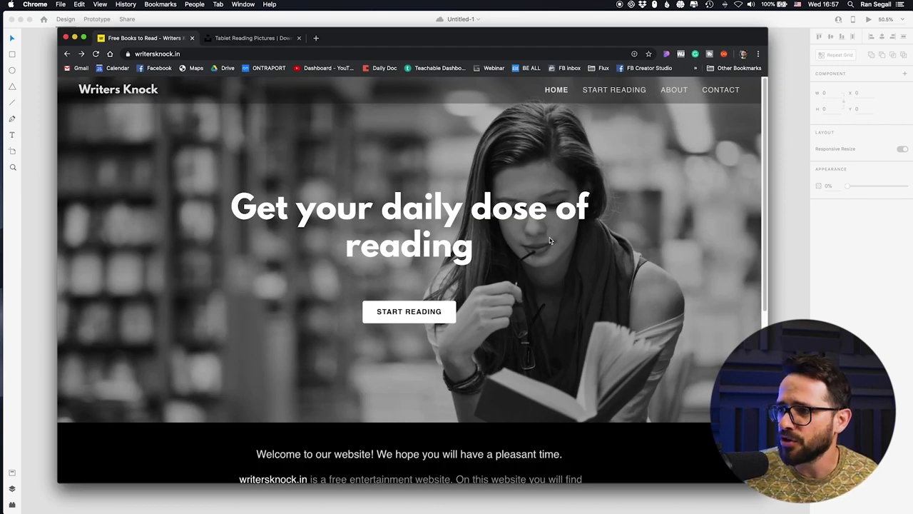
{"action": "scroll", "coordinate": [332, 378], "scroll_direction": "down", "scroll_amount": 3}
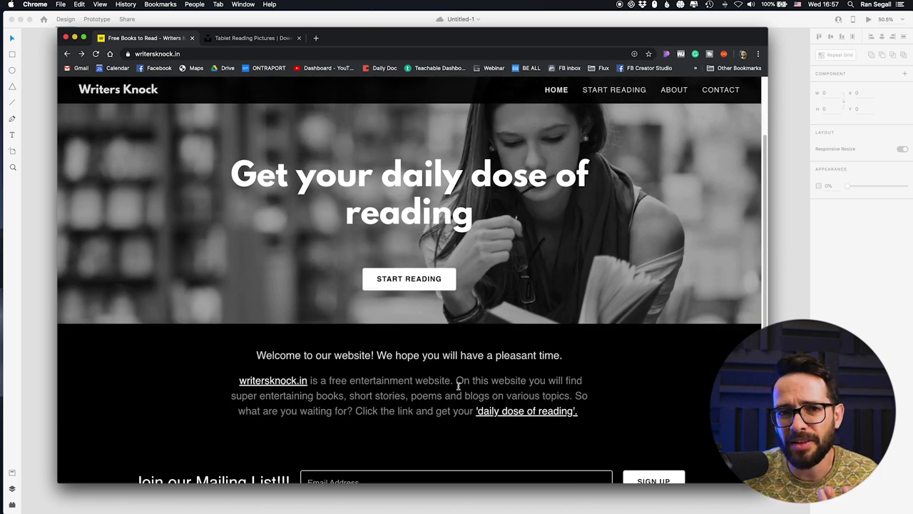
{"action": "scroll", "coordinate": [410, 351], "scroll_direction": "up", "scroll_amount": 3}
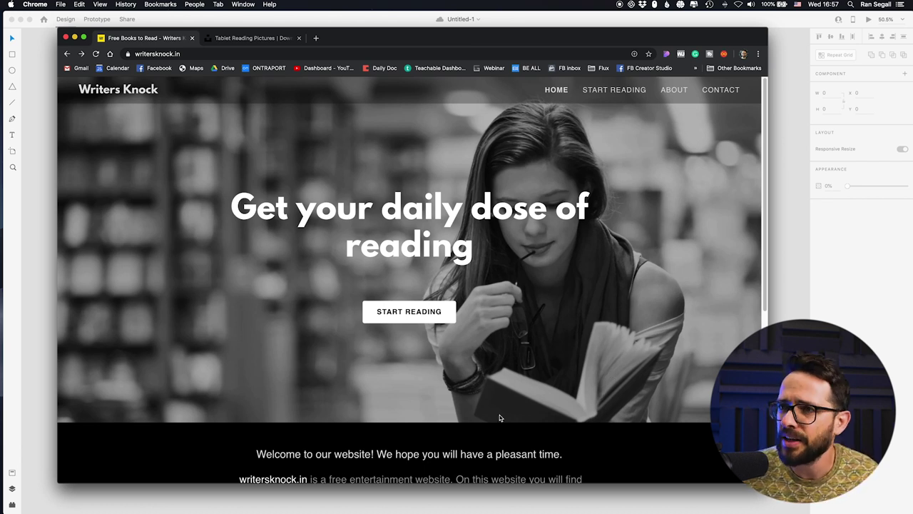
Browse the Unsplash results for tablet reading and open the photo of the woman holding a white iPad.
{"action": "left_click", "coordinate": [234, 41]}
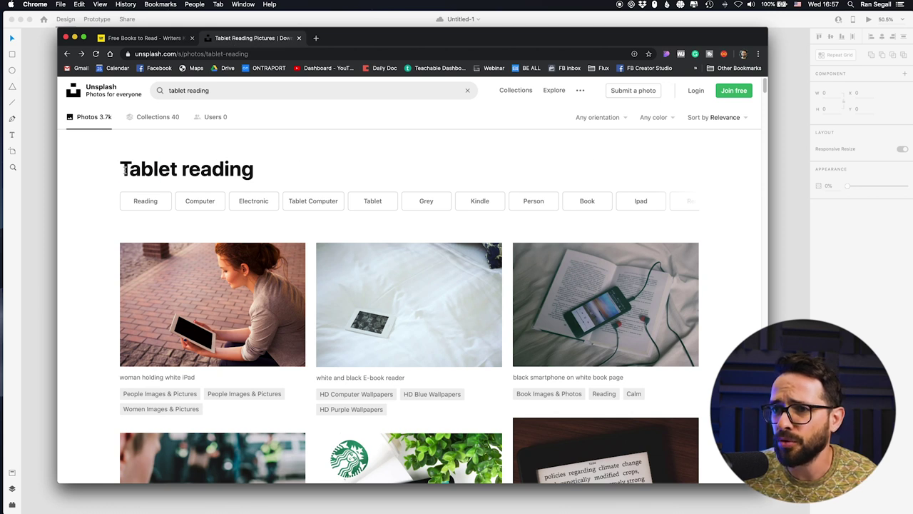
{"action": "left_click_drag", "start_coordinate": [125, 170], "coordinate": [274, 180]}
{"action": "left_click", "coordinate": [88, 262]}
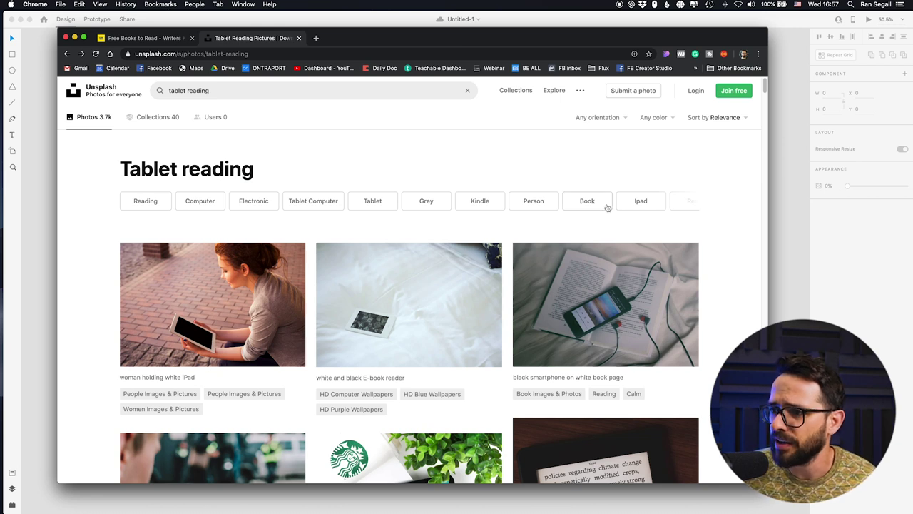
{"action": "scroll", "coordinate": [645, 209], "scroll_direction": "down", "scroll_amount": 5}
{"action": "scroll", "coordinate": [645, 209], "scroll_direction": "up", "scroll_amount": 5}
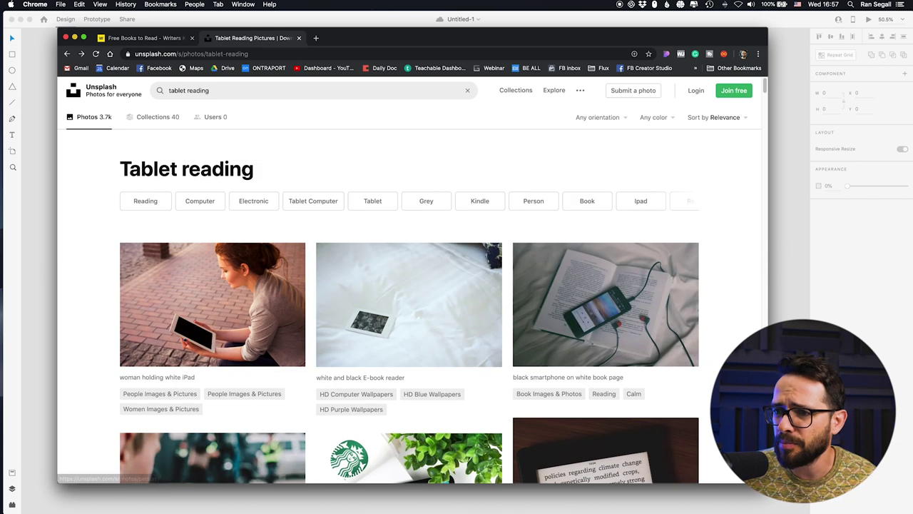
{"action": "left_click", "coordinate": [286, 332]}
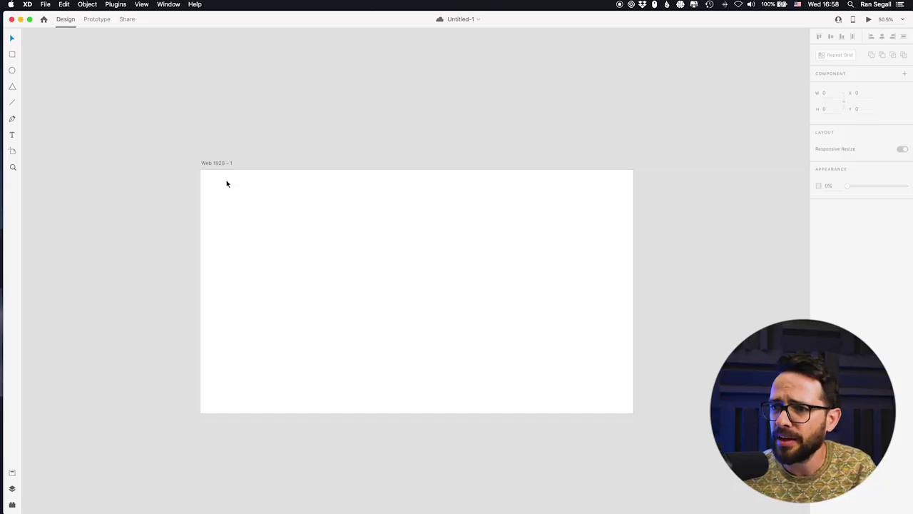
{"action": "left_click", "coordinate": [226, 187]}
{"action": "left_click_drag", "start_coordinate": [202, 171], "coordinate": [520, 327]}
{"action": "key", "text": "super+z"}
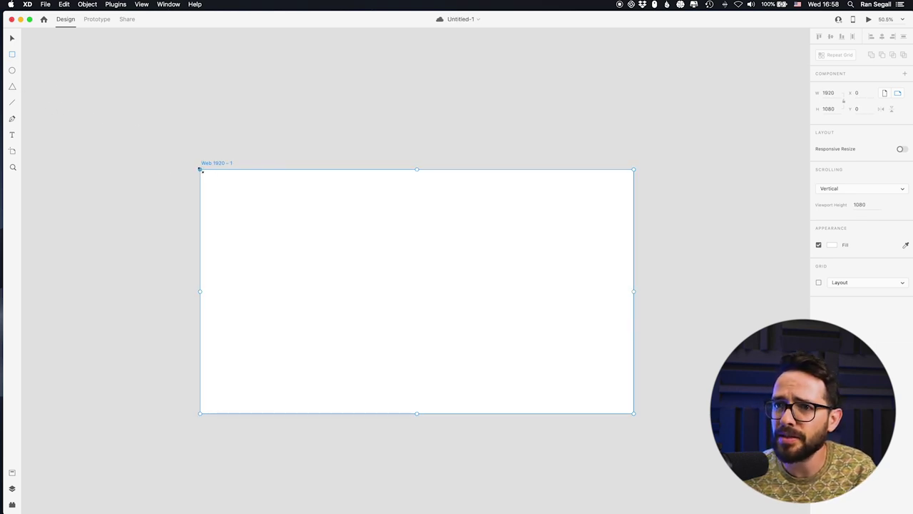
Draw a rectangle about 1830 × 862 on the artboard and fill it with the photo of the woman holding the tablet.
{"action": "left_click_drag", "start_coordinate": [209, 177], "coordinate": [622, 371]}
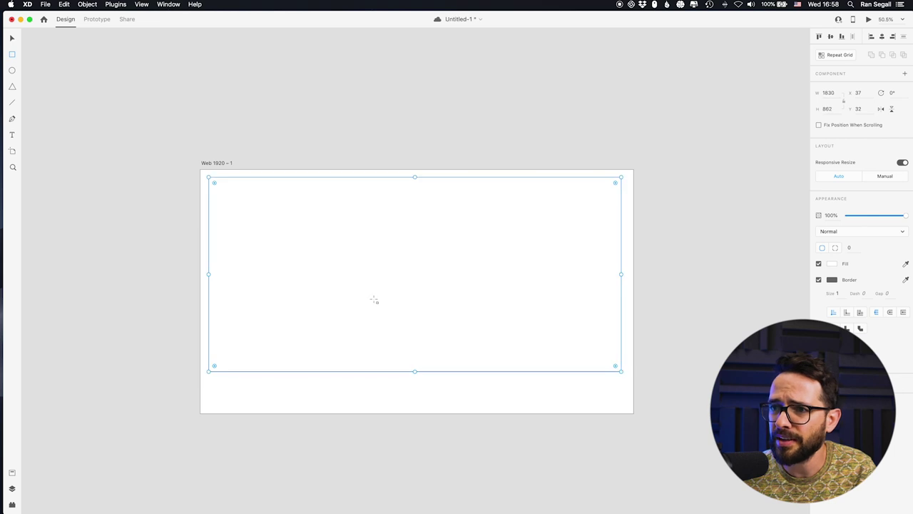
{"action": "key", "text": "super+v"}
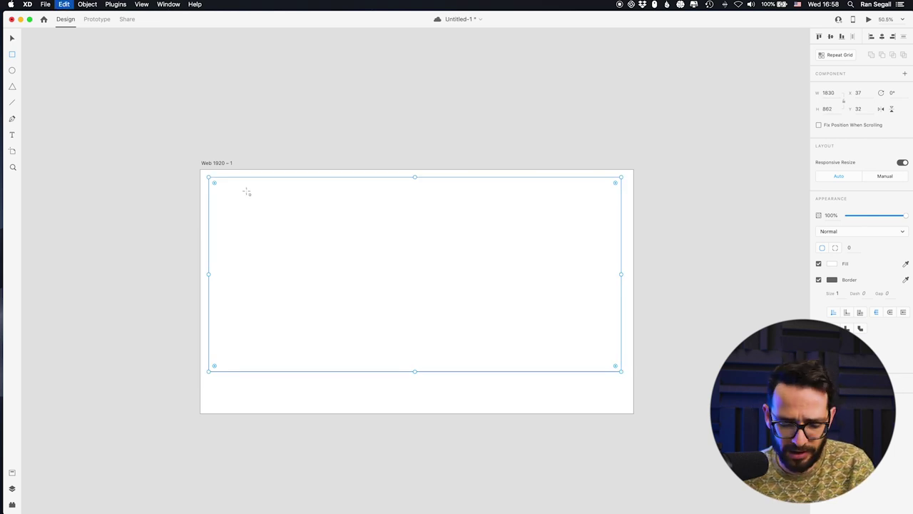
{"action": "key", "text": "v"}
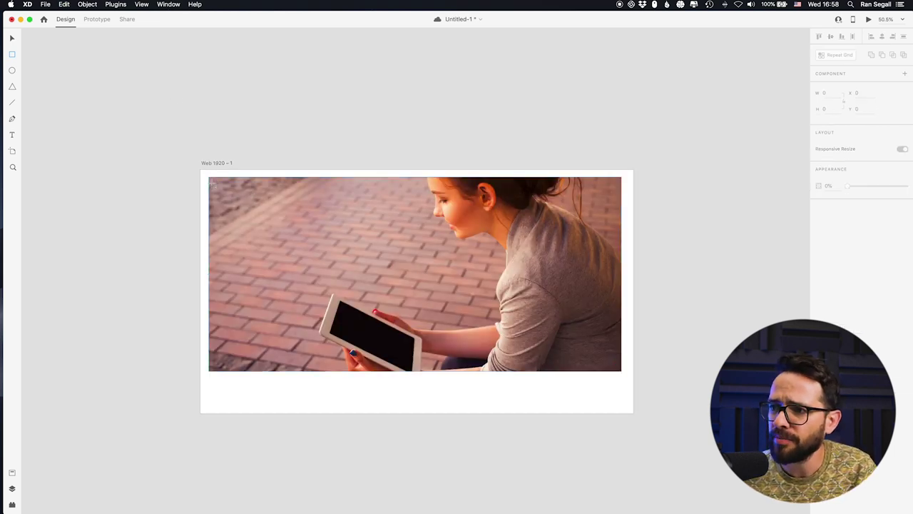
Resize the photo rectangle to 1920 × 1080 at X 0, Y 0, covering the whole artboard.
{"action": "left_click_drag", "start_coordinate": [210, 175], "coordinate": [200, 170]}
{"action": "left_click_drag", "start_coordinate": [622, 372], "coordinate": [633, 383]}
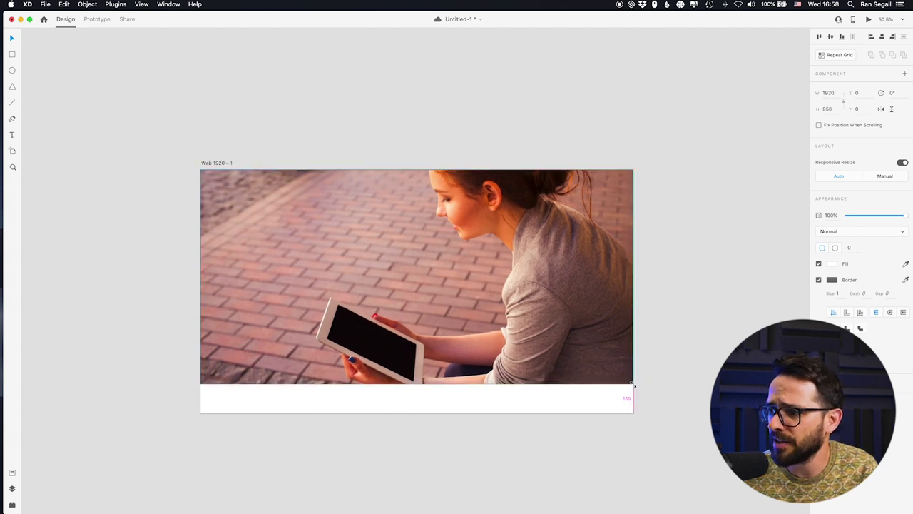
{"action": "double_click", "coordinate": [497, 295]}
{"action": "key", "text": "Escape"}
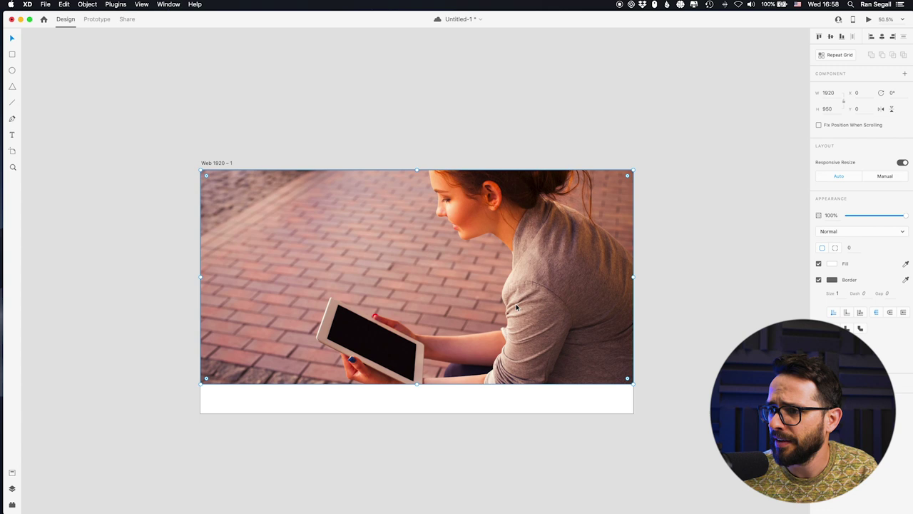
{"action": "left_click_drag", "start_coordinate": [417, 384], "coordinate": [414, 414]}
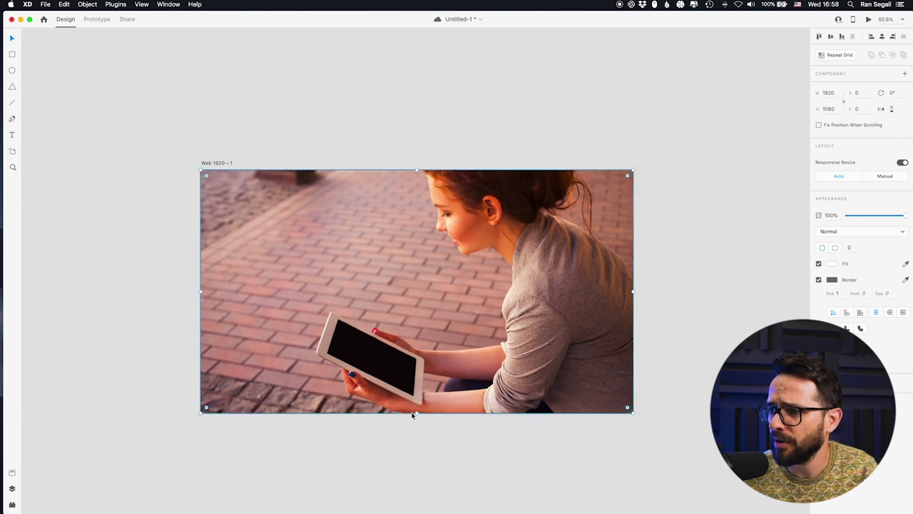
{"action": "left_click", "coordinate": [162, 270]}
{"action": "scroll", "coordinate": [555, 270], "scroll_direction": "down", "scroll_amount": 2}
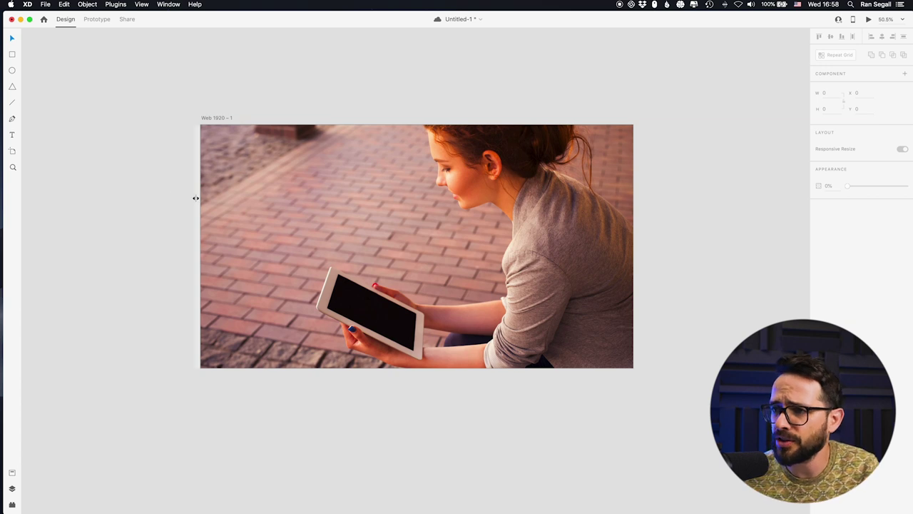
Switch to Chrome and review the headline and welcome text on the Writers Knock home page.
{"action": "key", "text": "super+Tab"}
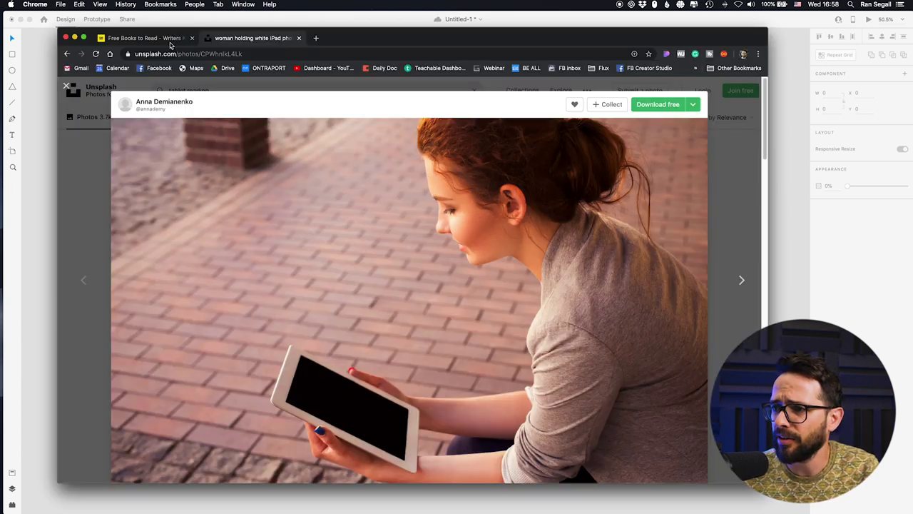
{"action": "left_click", "coordinate": [157, 39]}
{"action": "scroll", "coordinate": [546, 219], "scroll_direction": "down", "scroll_amount": 5}
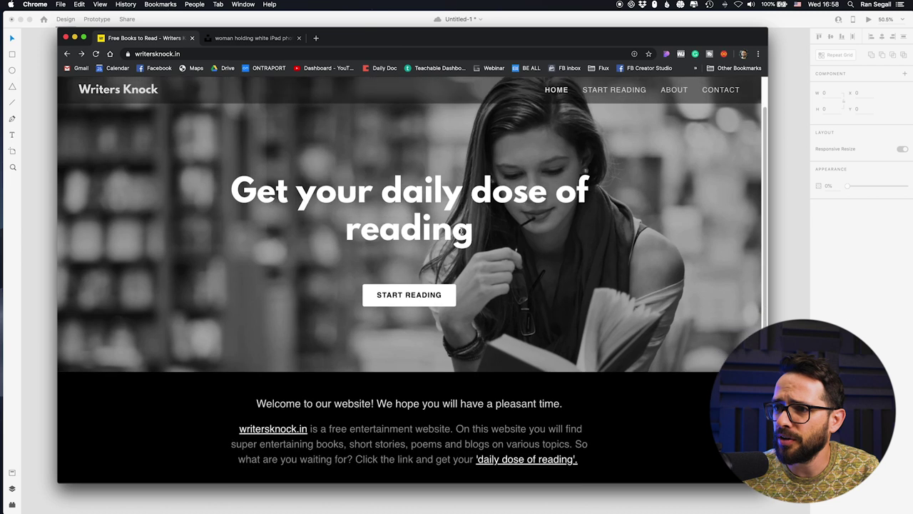
{"action": "scroll", "coordinate": [352, 196], "scroll_direction": "up", "scroll_amount": 2}
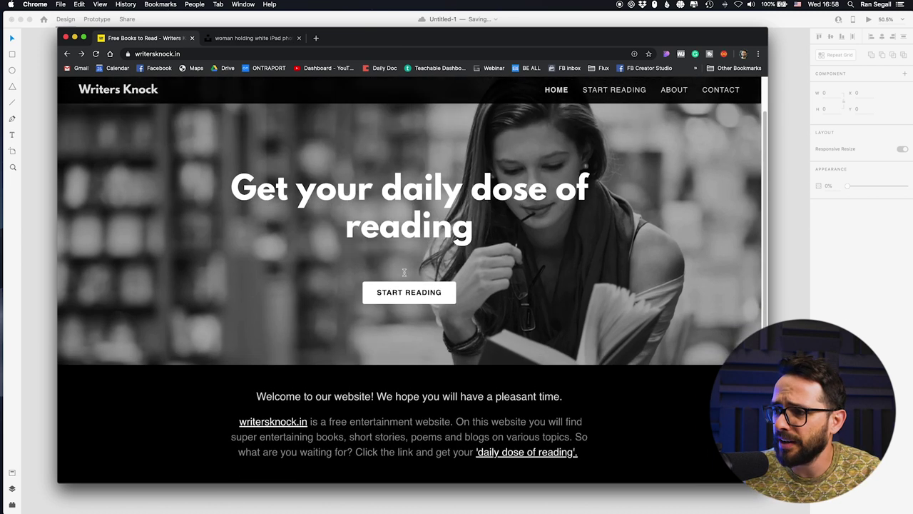
{"action": "scroll", "coordinate": [156, 259], "scroll_direction": "up", "scroll_amount": 3}
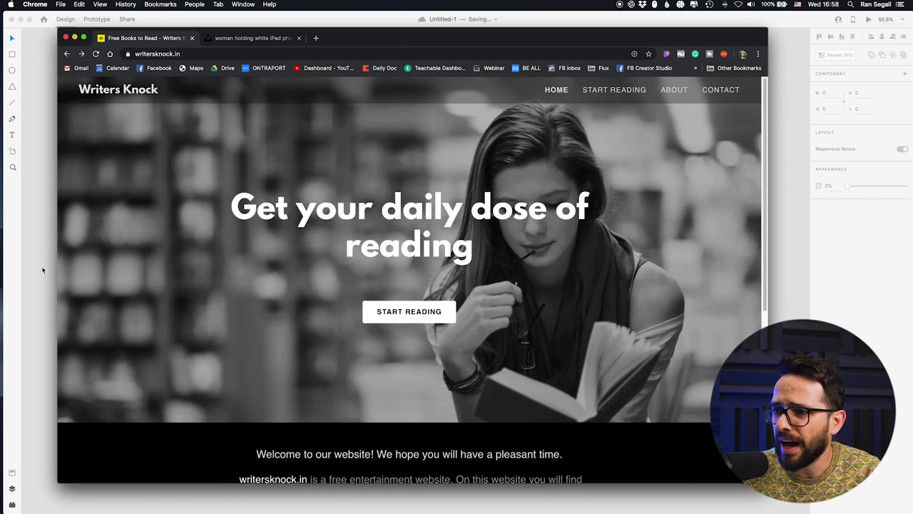
Switch to Adobe XD and add the headline text "Get Daily Emails with great stories, poems and good read" over the brick area of the photo.
{"action": "left_click", "coordinate": [43, 270]}
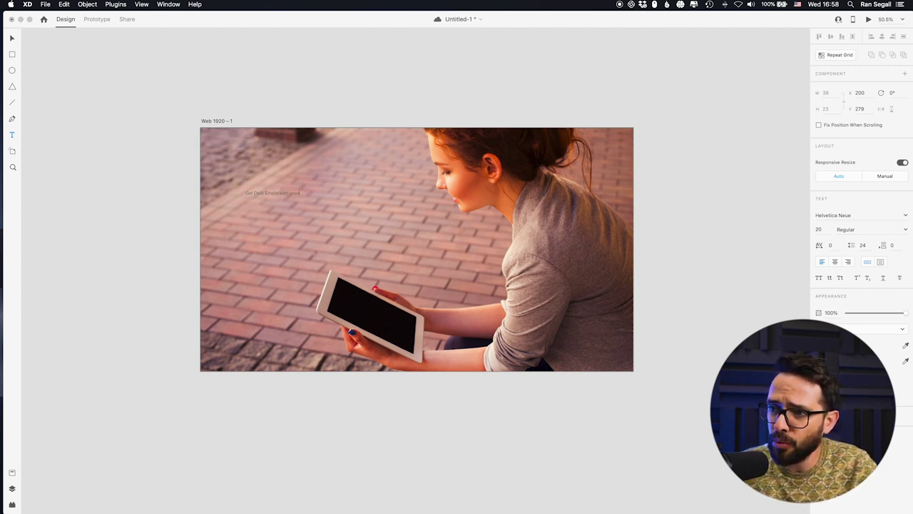
{"action": "type", "text": "re"}
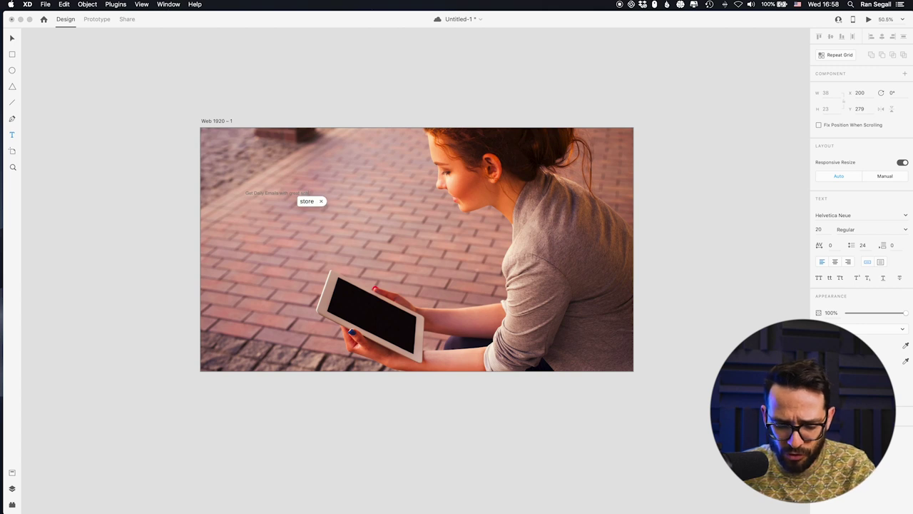
{"action": "key", "text": "BackSpace"}
{"action": "key", "text": "BackSpace"}
{"action": "key", "text": "BackSpace"}
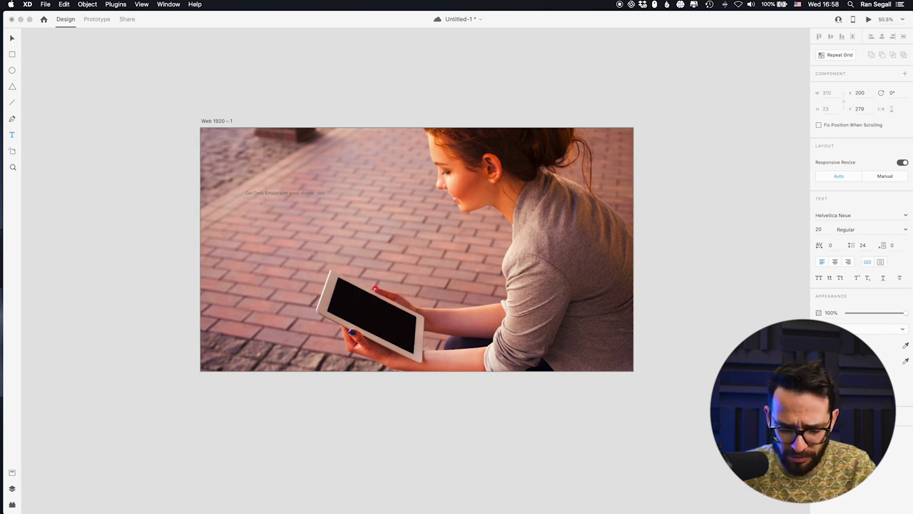
{"action": "type", "text": "ms and good read"}
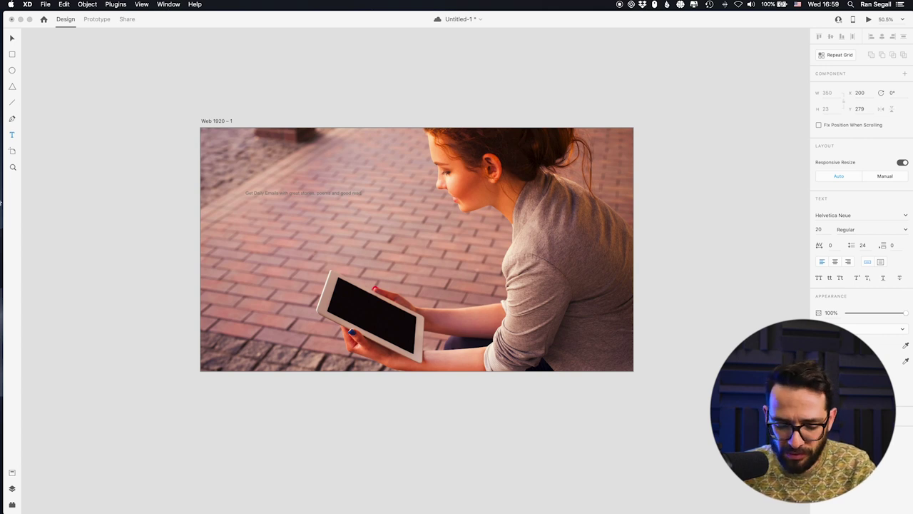
{"action": "left_click", "coordinate": [12, 40]}
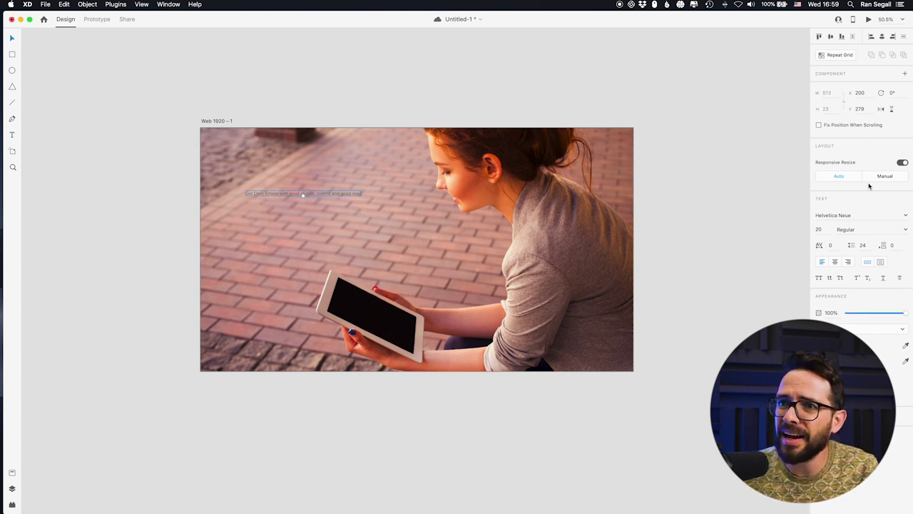
Set the headline's font to Futura and its size to 50.
{"action": "left_click", "coordinate": [868, 214]}
{"action": "type", "text": "Futu"}
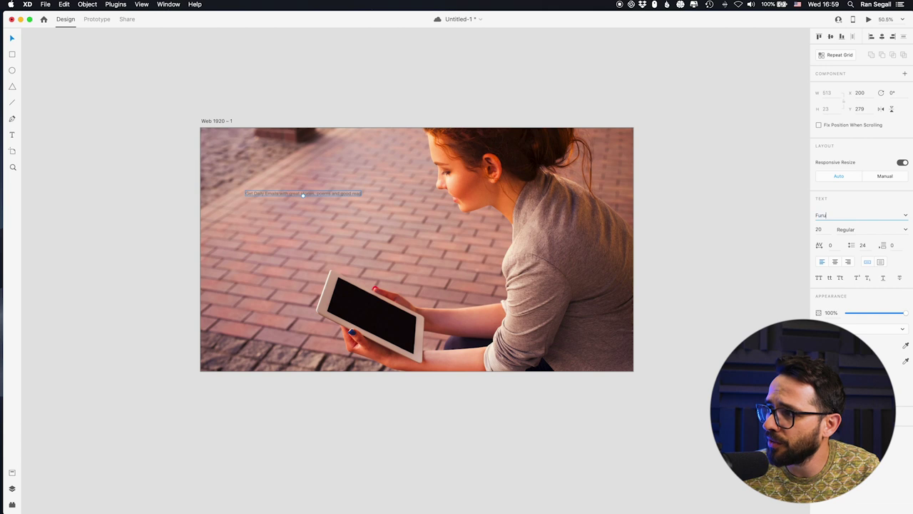
{"action": "key", "text": "Return"}
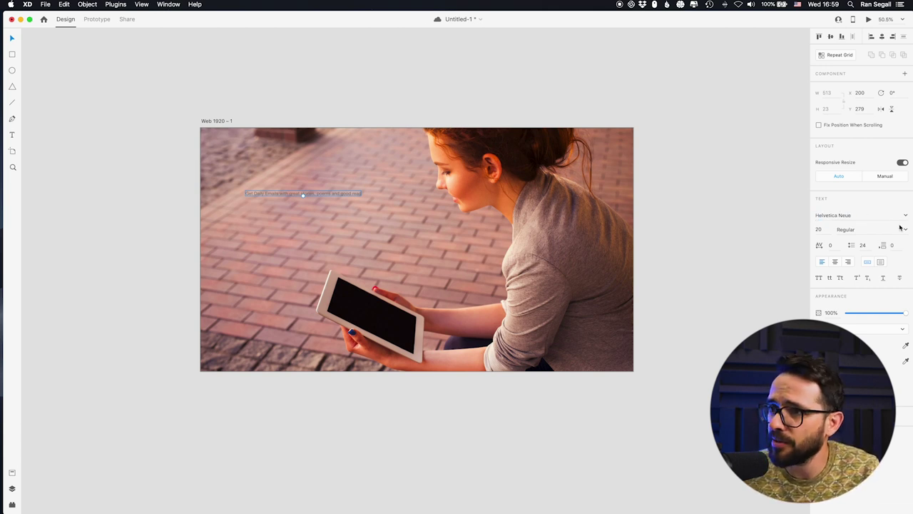
{"action": "left_click", "coordinate": [906, 215]}
{"action": "type", "text": "Fur"}
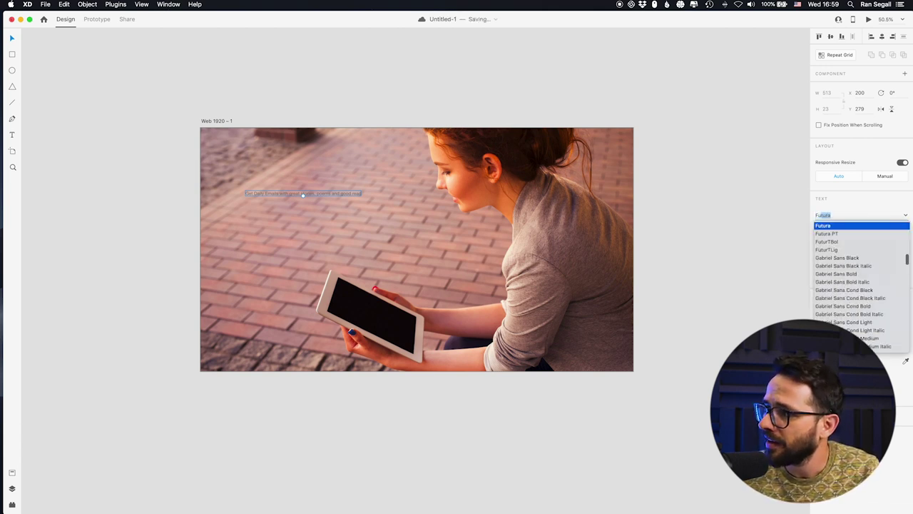
{"action": "left_click", "coordinate": [837, 226]}
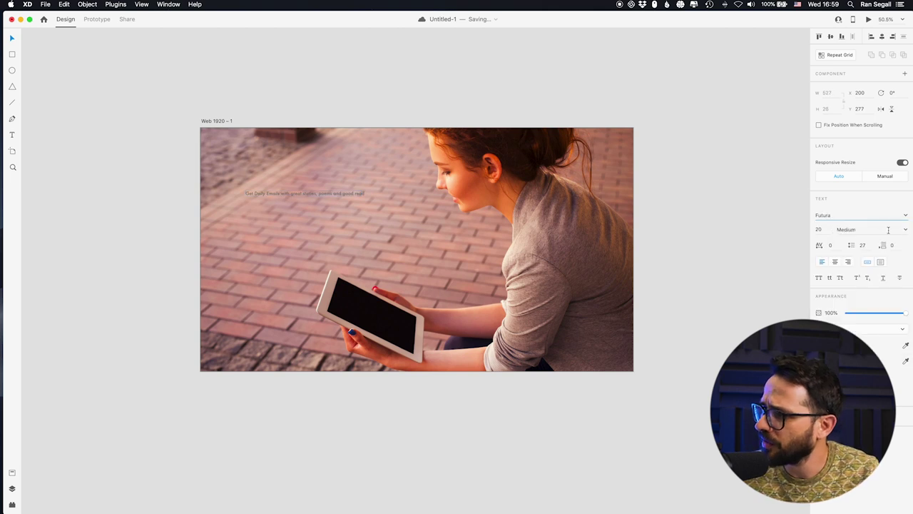
{"action": "left_click", "coordinate": [826, 229]}
{"action": "type", "text": "50"}
{"action": "key", "text": "Return"}
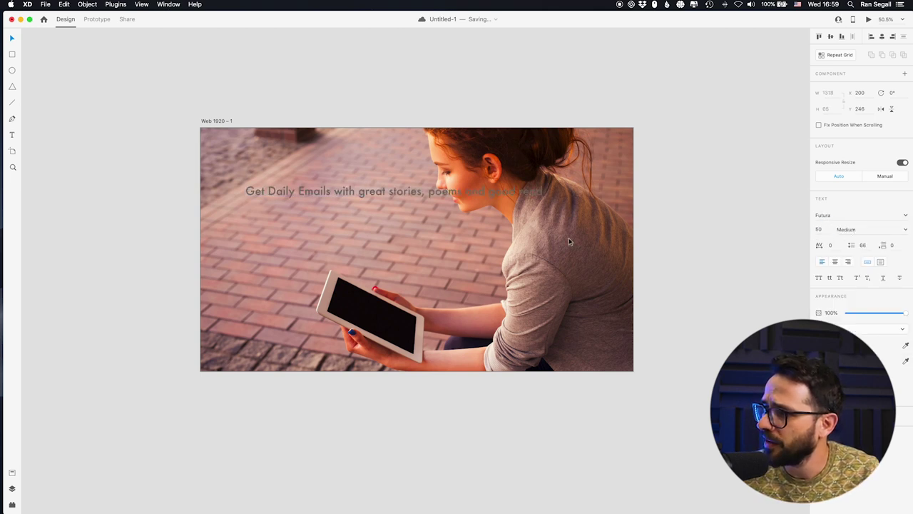
Change the headline's text fill to white.
{"action": "left_click", "coordinate": [654, 191]}
{"action": "left_click", "coordinate": [285, 191]}
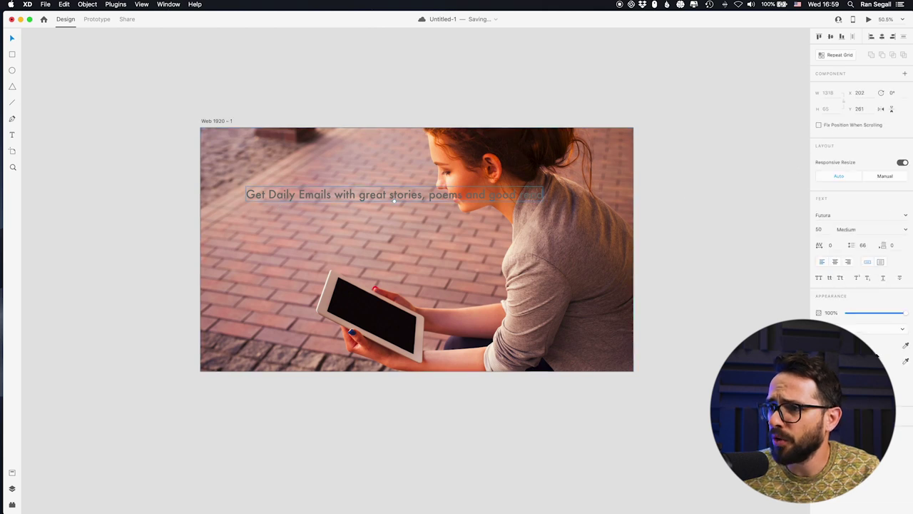
{"action": "left_click", "coordinate": [831, 345]}
{"action": "left_click_drag", "start_coordinate": [759, 324], "coordinate": [649, 268]}
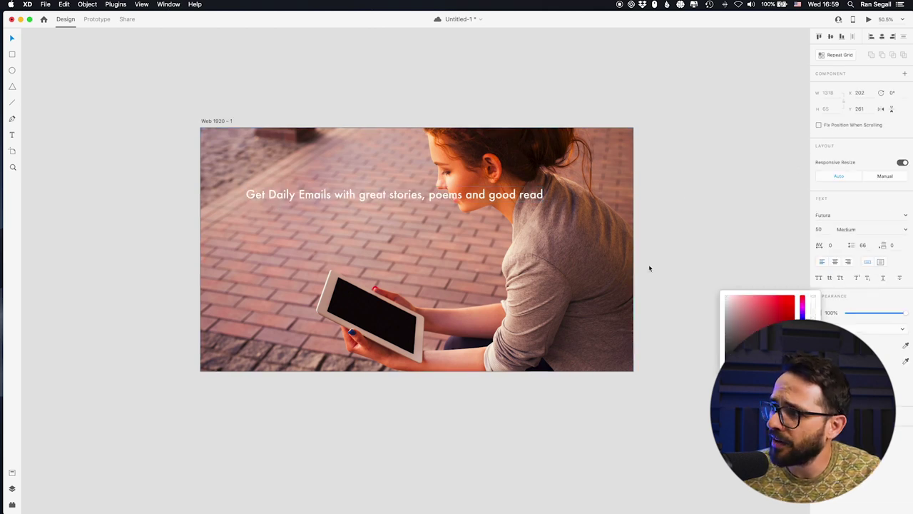
{"action": "left_click", "coordinate": [161, 194]}
Set the headline's weight to Bold and move it to about X 148, Y 328.
{"action": "left_click_drag", "start_coordinate": [307, 198], "coordinate": [298, 202]}
{"action": "left_click", "coordinate": [906, 230]}
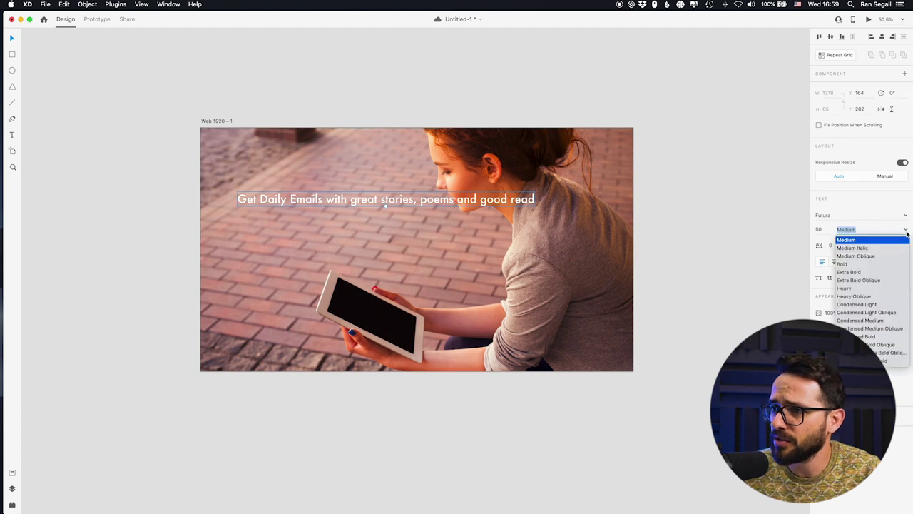
{"action": "left_click", "coordinate": [843, 264]}
{"action": "left_click_drag", "start_coordinate": [299, 212], "coordinate": [296, 221]}
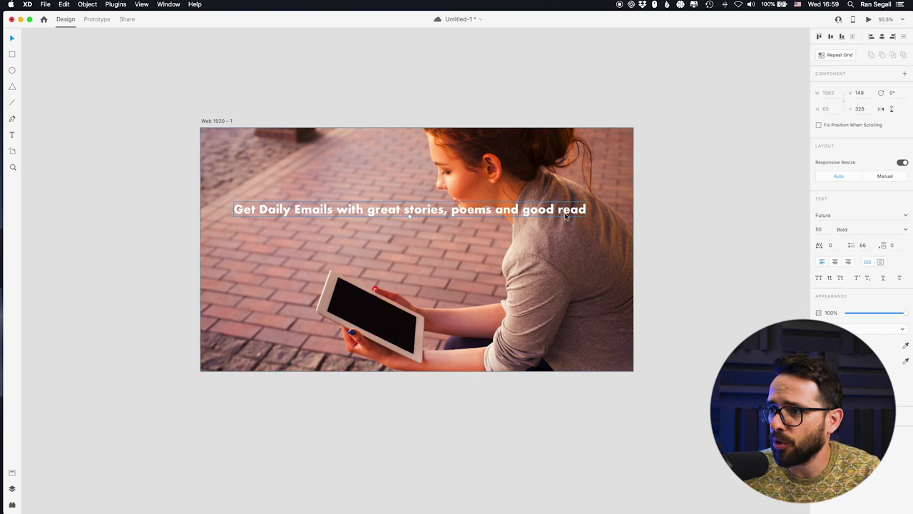
Convert the headline to area text, resize its box to about 923 × 328 and place it at about X 112, Y 277.
{"action": "left_click", "coordinate": [880, 261]}
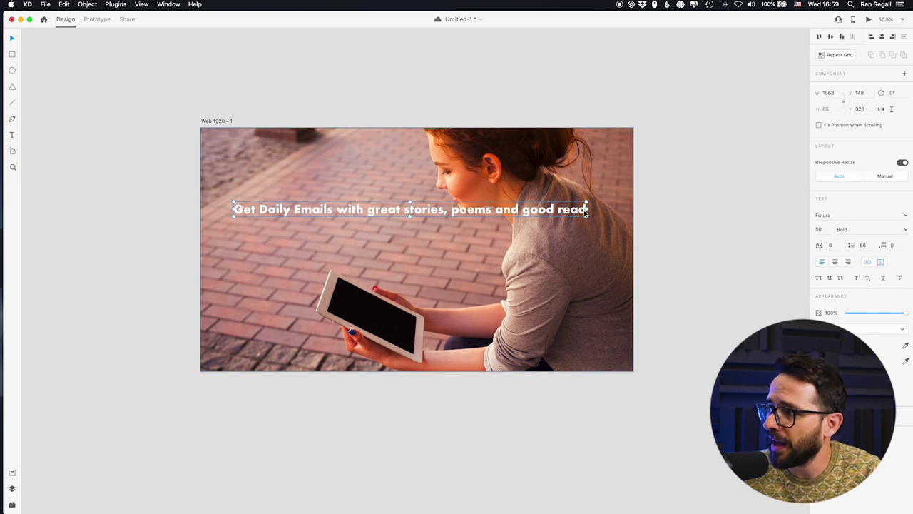
{"action": "left_click_drag", "start_coordinate": [586, 209], "coordinate": [442, 276]}
{"action": "left_click_drag", "start_coordinate": [396, 236], "coordinate": [389, 225]}
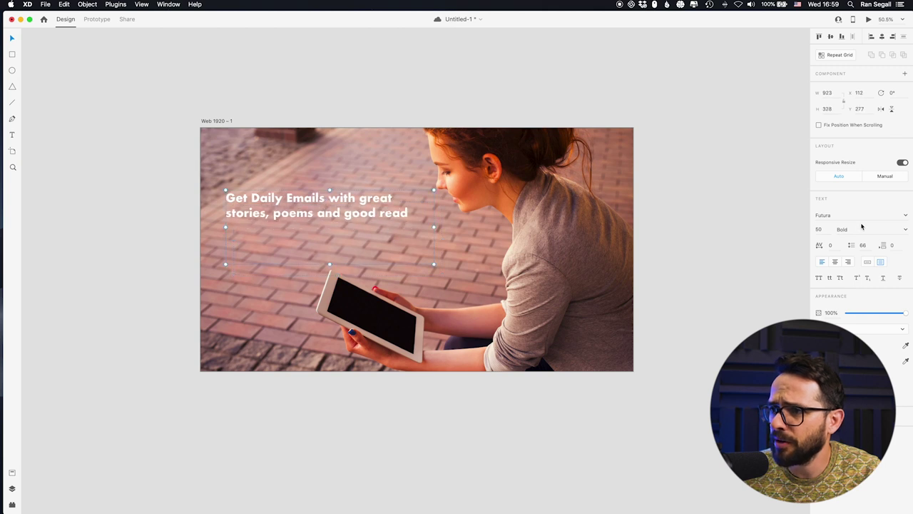
Set the headline's font size to 70 and its line spacing to 85.
{"action": "left_click", "coordinate": [824, 230]}
{"action": "type", "text": "70"}
{"action": "key", "text": "Return"}
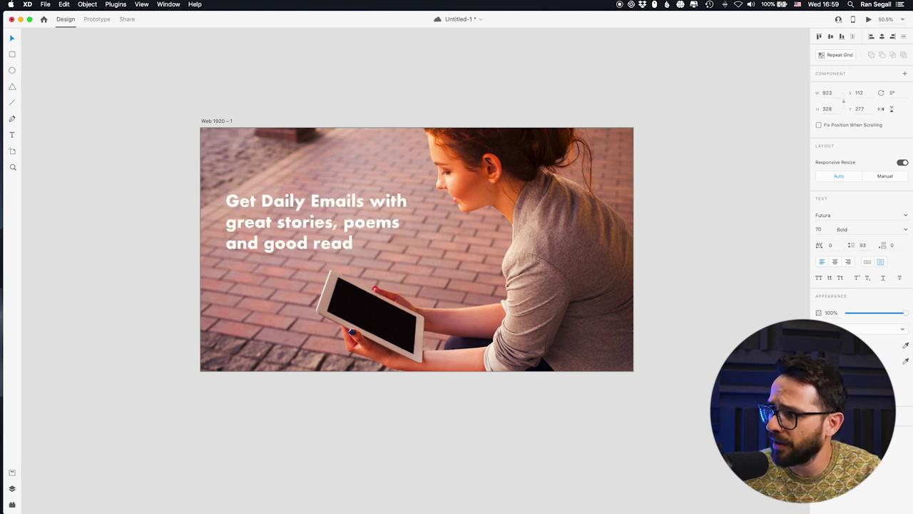
{"action": "left_click", "coordinate": [863, 245]}
{"action": "type", "text": "85"}
{"action": "key", "text": "Return"}
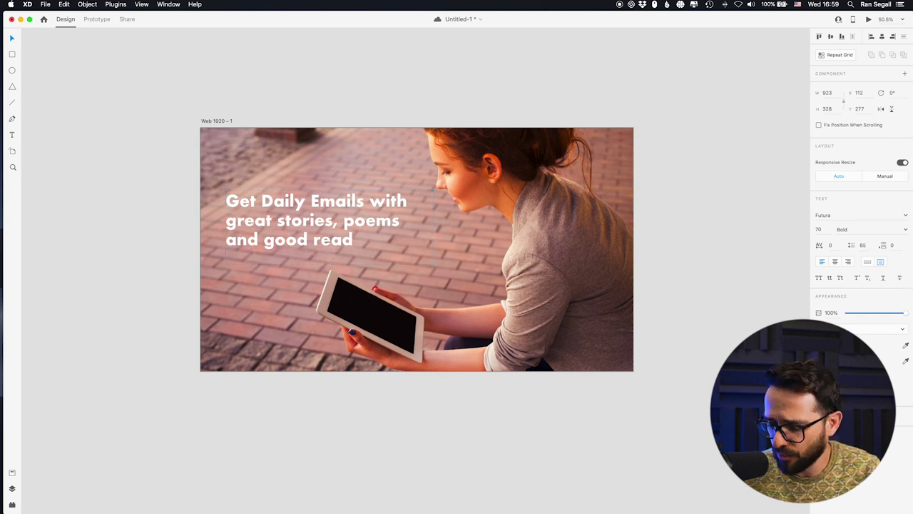
Narrow the headline's text box to about 911 wide and move it to about X 107, Y 288.
{"action": "left_click", "coordinate": [347, 174]}
{"action": "left_click_drag", "start_coordinate": [279, 224], "coordinate": [283, 230]}
{"action": "mouse_move", "coordinate": [433, 233]}
{"action": "left_mouse_down"}
{"action": "mouse_move", "coordinate": [455, 230]}
{"action": "mouse_move", "coordinate": [434, 230]}
{"action": "left_mouse_up"}
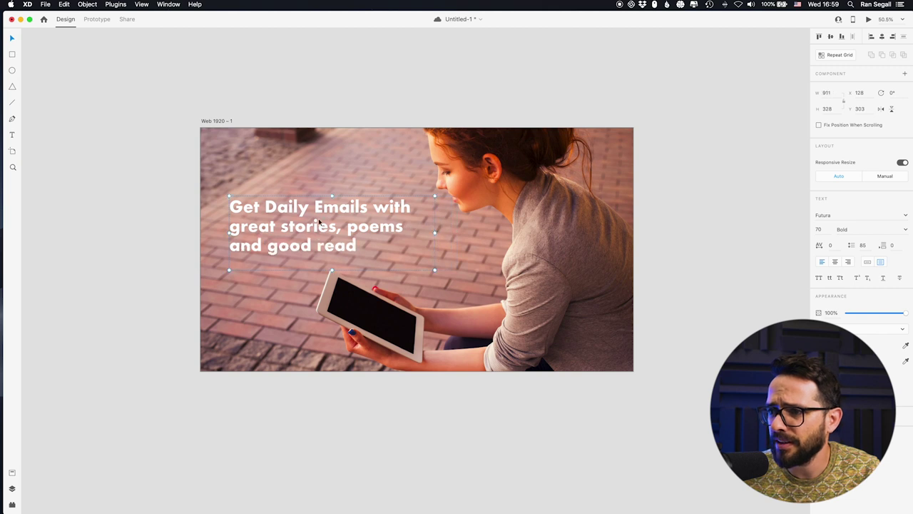
{"action": "left_click_drag", "start_coordinate": [319, 223], "coordinate": [279, 218]}
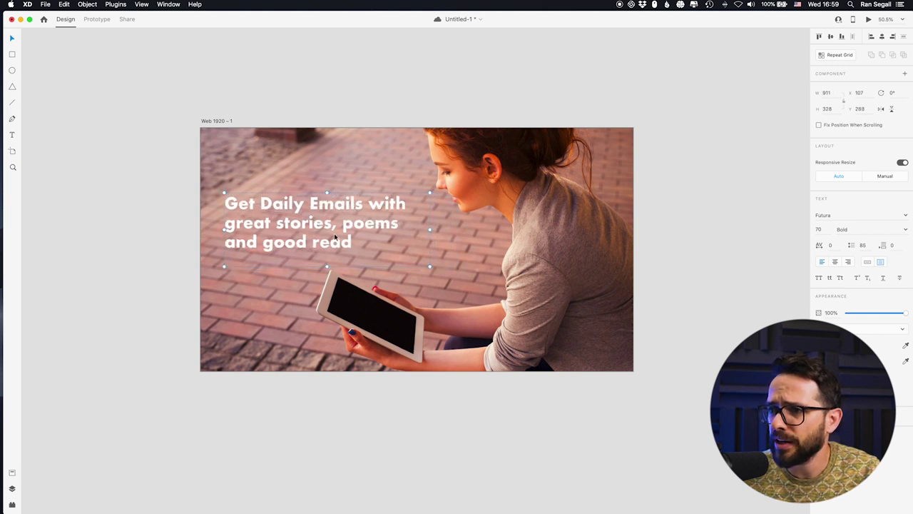
Apply title case to the headline and change its last word to "Reads".
{"action": "left_click", "coordinate": [840, 277]}
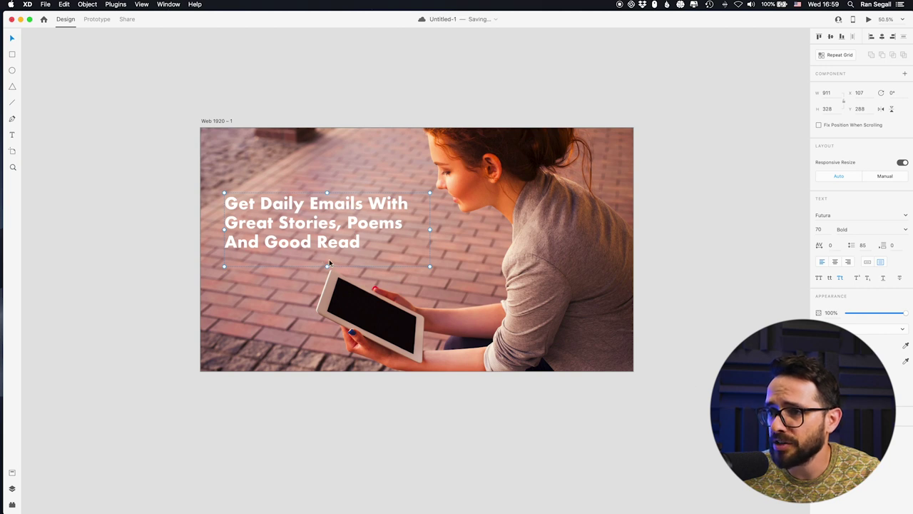
{"action": "double_click", "coordinate": [358, 246]}
{"action": "left_click", "coordinate": [362, 245]}
{"action": "type", "text": "s"}
{"action": "left_click", "coordinate": [119, 246]}
Duplicate the headline below itself at about Y 504 and set the copy to Medium weight, size 35.
{"action": "left_click_drag", "start_coordinate": [295, 248], "coordinate": [289, 272]}
{"action": "left_click", "coordinate": [897, 229]}
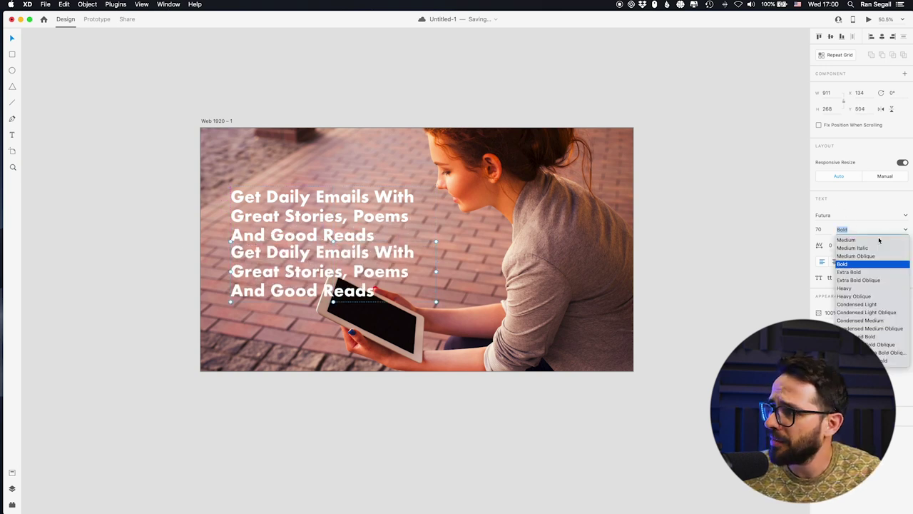
{"action": "left_click", "coordinate": [845, 238]}
{"action": "double_click", "coordinate": [819, 229]}
{"action": "type", "text": "35"}
{"action": "key", "text": "Return"}
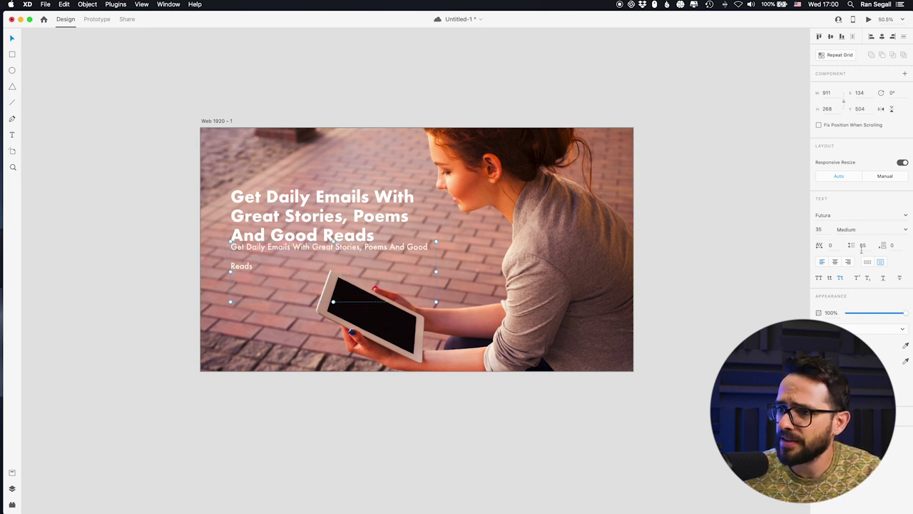
Set the copied text's line spacing to 40 and move it down to about Y 526.
{"action": "double_click", "coordinate": [868, 245]}
{"action": "type", "text": "40"}
{"action": "key", "text": "Return"}
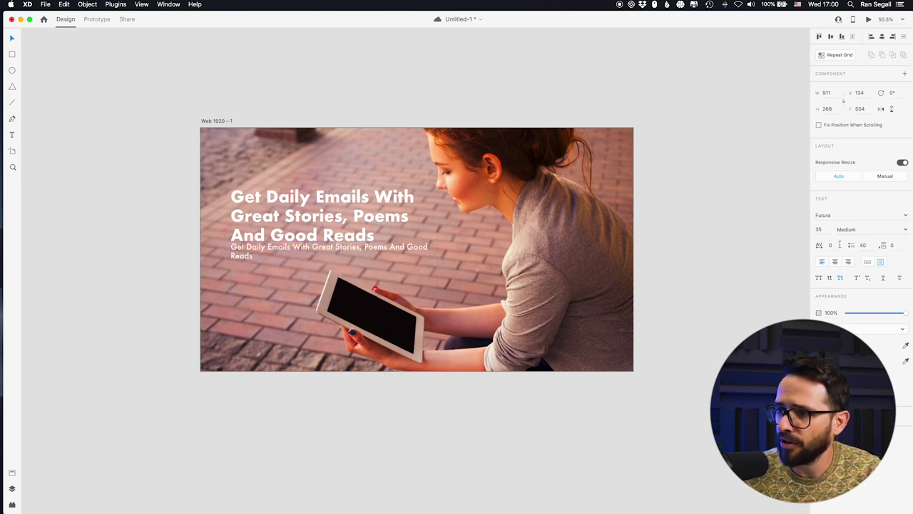
{"action": "left_click", "coordinate": [156, 246]}
{"action": "left_click_drag", "start_coordinate": [235, 250], "coordinate": [235, 256]}
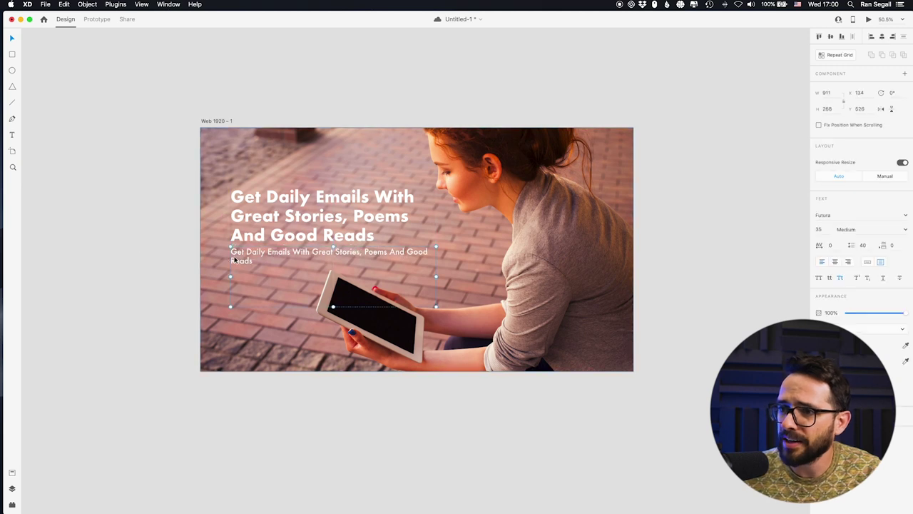
Switch to Chrome and read the Writers Knock home page's welcome text and mailing list section for subheading ideas, then return to Adobe XD.
{"action": "key", "text": "super+Tab"}
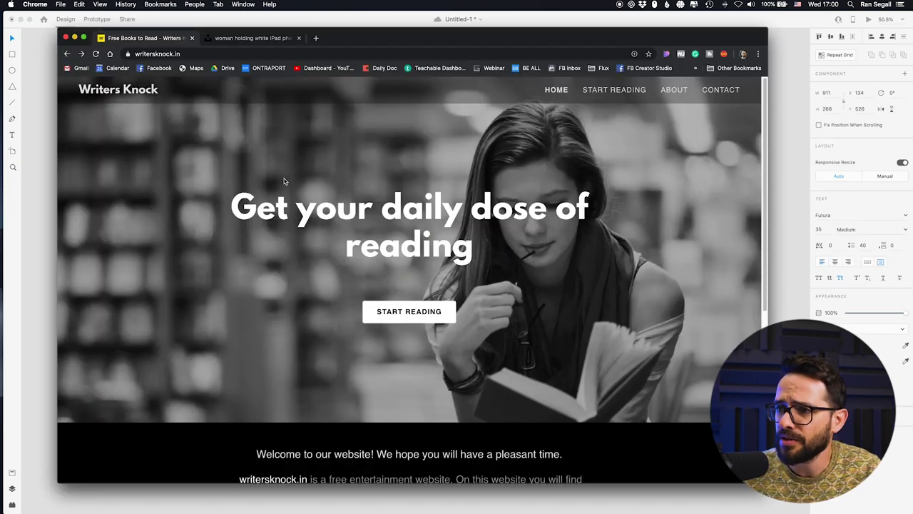
{"action": "key", "text": "super+Tab"}
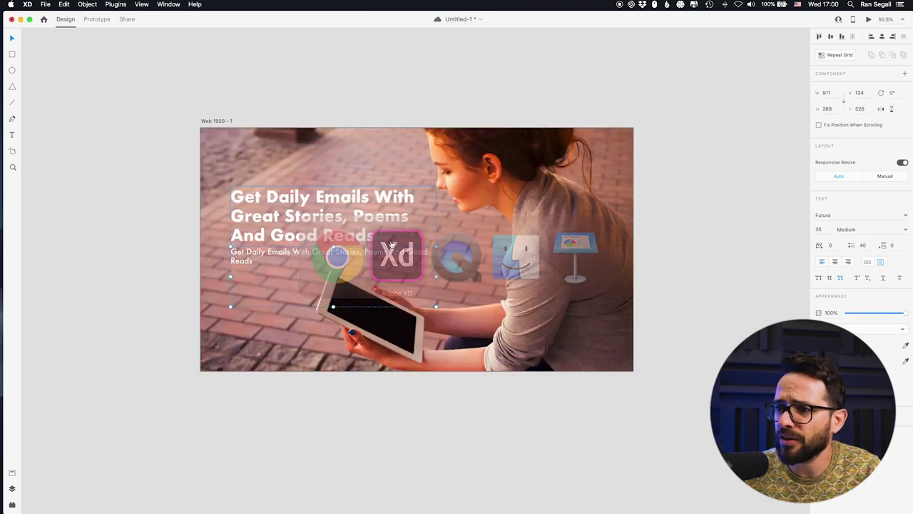
{"action": "key", "text": "super+Tab"}
{"action": "scroll", "coordinate": [308, 326], "scroll_direction": "down", "scroll_amount": 3}
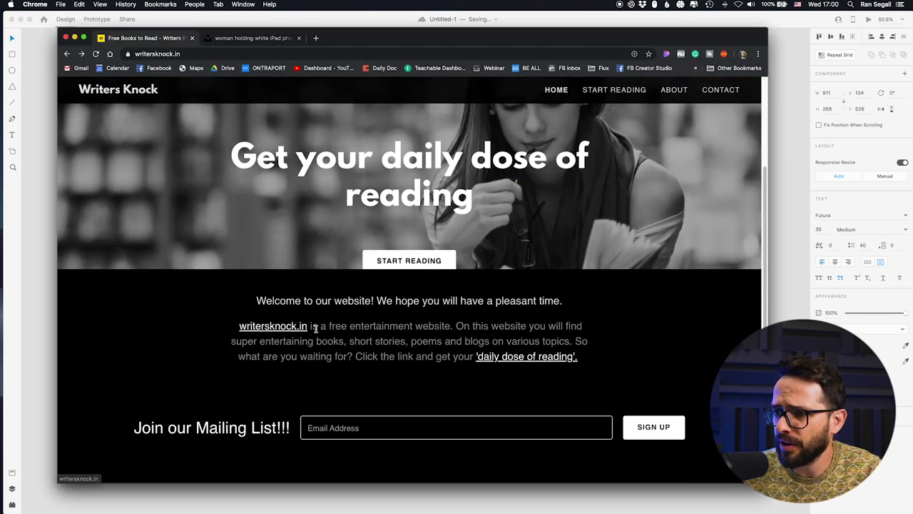
{"action": "left_click_drag", "start_coordinate": [234, 327], "coordinate": [405, 338]}
{"action": "left_click", "coordinate": [460, 324]}
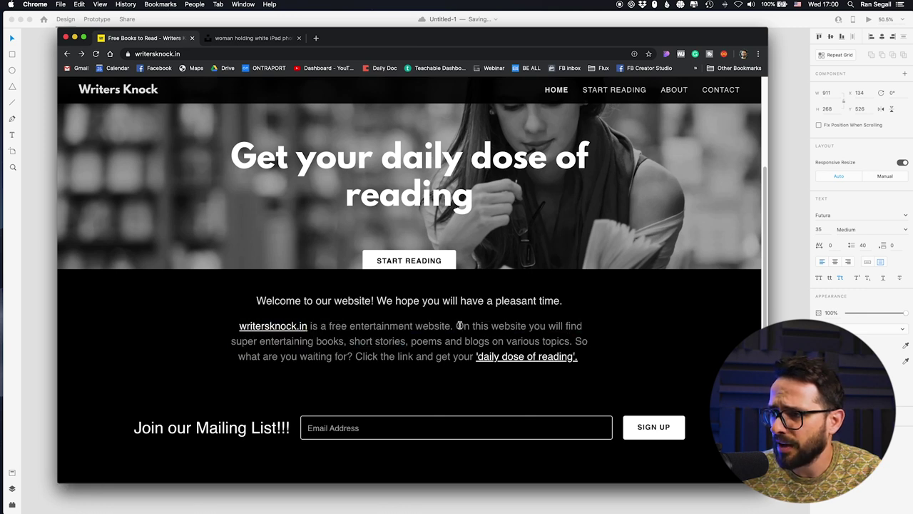
{"action": "mouse_move", "coordinate": [455, 325]}
{"action": "left_mouse_down"}
{"action": "mouse_move", "coordinate": [396, 341]}
{"action": "mouse_move", "coordinate": [326, 341]}
{"action": "mouse_move", "coordinate": [464, 337]}
{"action": "left_mouse_up"}
{"action": "left_click", "coordinate": [348, 354]}
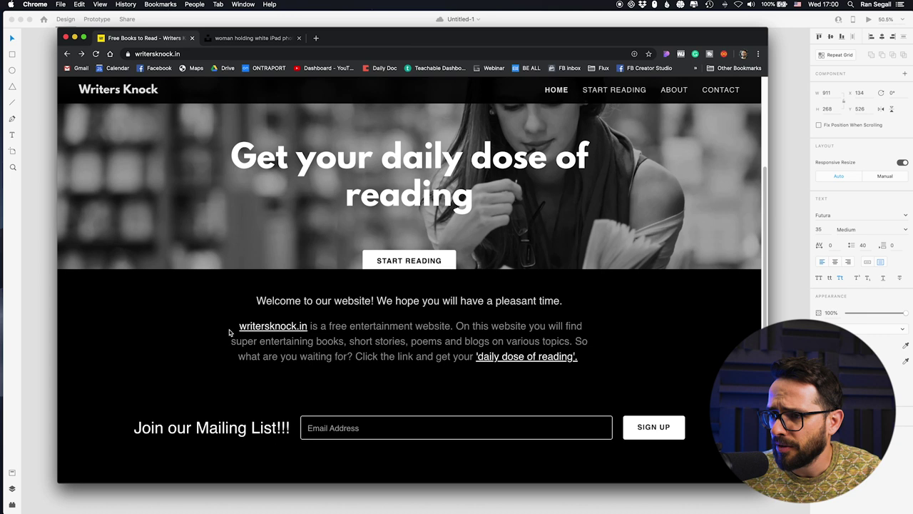
{"action": "scroll", "coordinate": [359, 313], "scroll_direction": "down", "scroll_amount": 2}
{"action": "scroll", "coordinate": [356, 221], "scroll_direction": "up", "scroll_amount": 2}
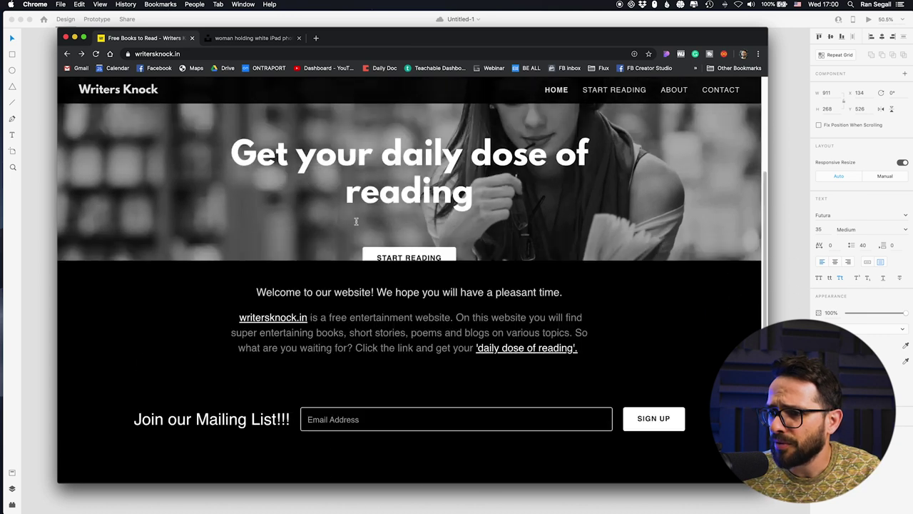
{"action": "scroll", "coordinate": [356, 221], "scroll_direction": "up", "scroll_amount": 2}
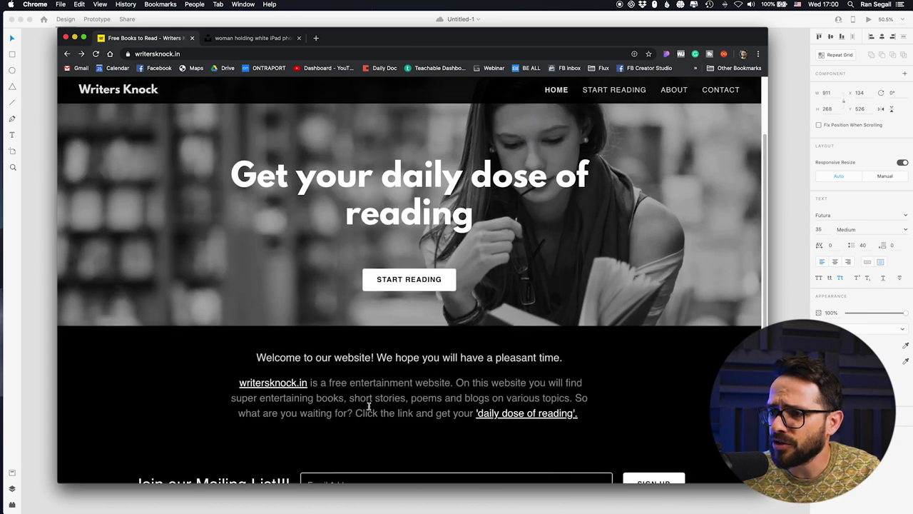
{"action": "left_click", "coordinate": [46, 300]}
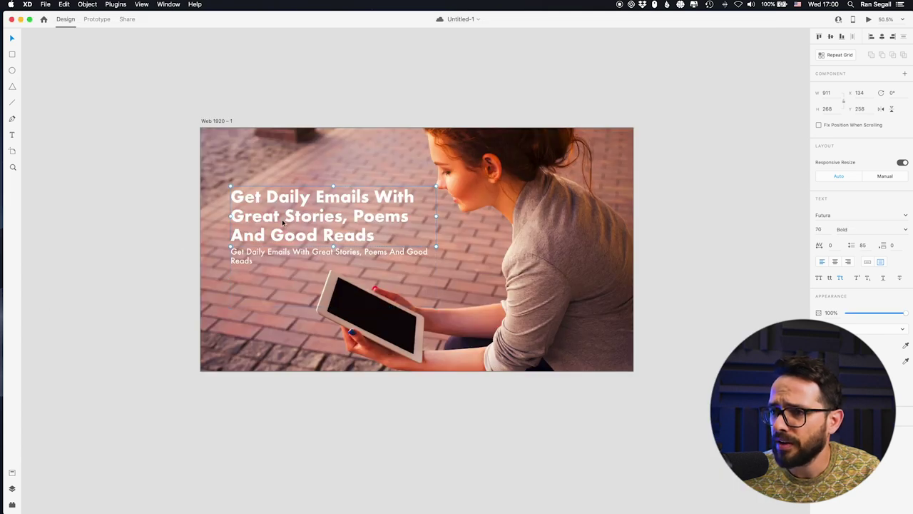
Switch to Chrome and read the Writers Knock About page's description of the company.
{"action": "key", "text": "Escape"}
{"action": "key", "text": "super+Tab"}
{"action": "key", "text": "super+Tab"}
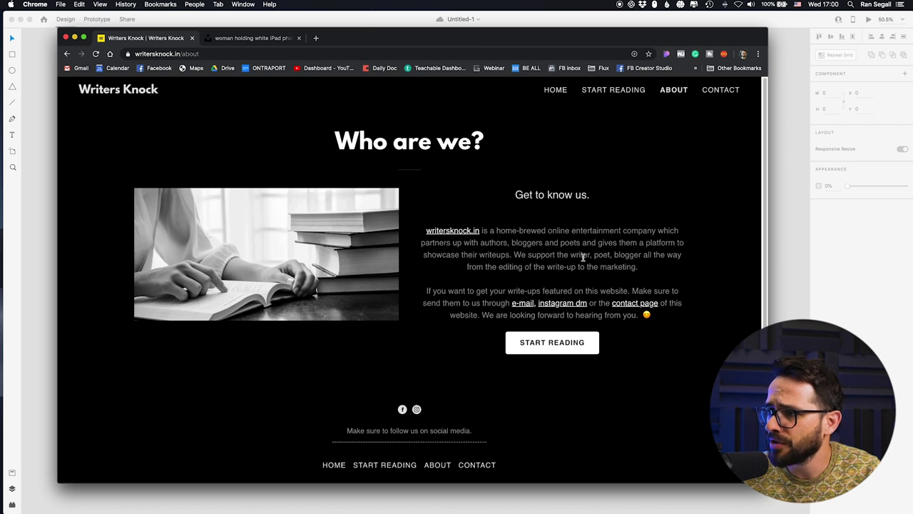
Back in Adobe XD, replace the copied text with "We Partner With The Best Upcoming Writers To Send You Your Great Daily Read".
{"action": "left_click", "coordinate": [23, 266]}
{"action": "left_click", "coordinate": [293, 254]}
{"action": "double_click", "coordinate": [293, 254]}
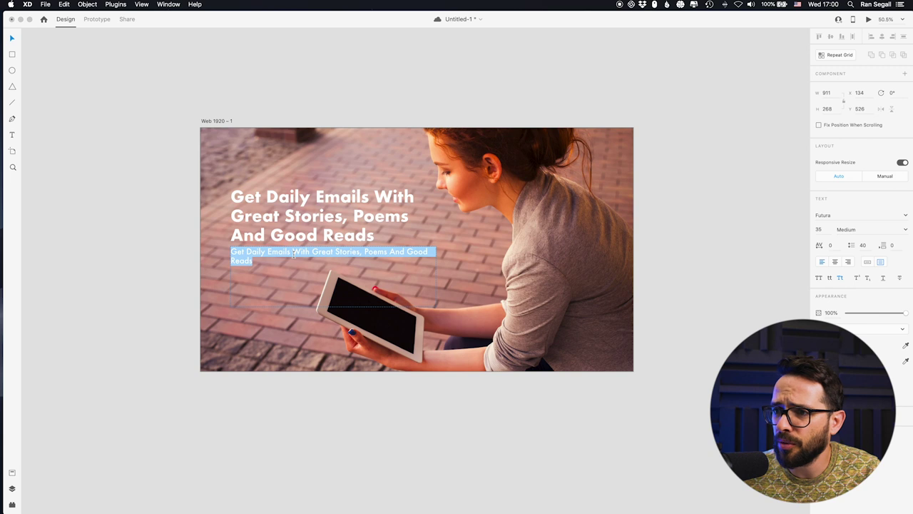
{"action": "type", "text": "We Partner With The"}
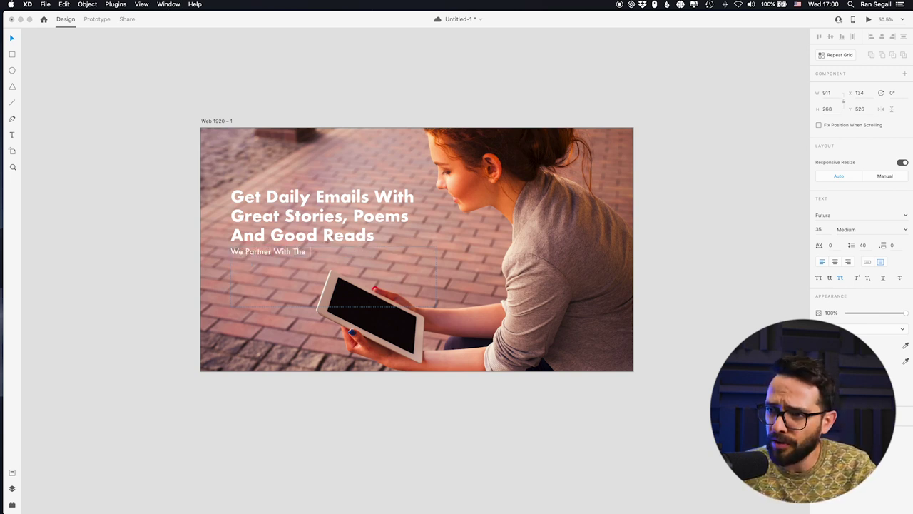
{"action": "type", "text": " Best Upcoming W"}
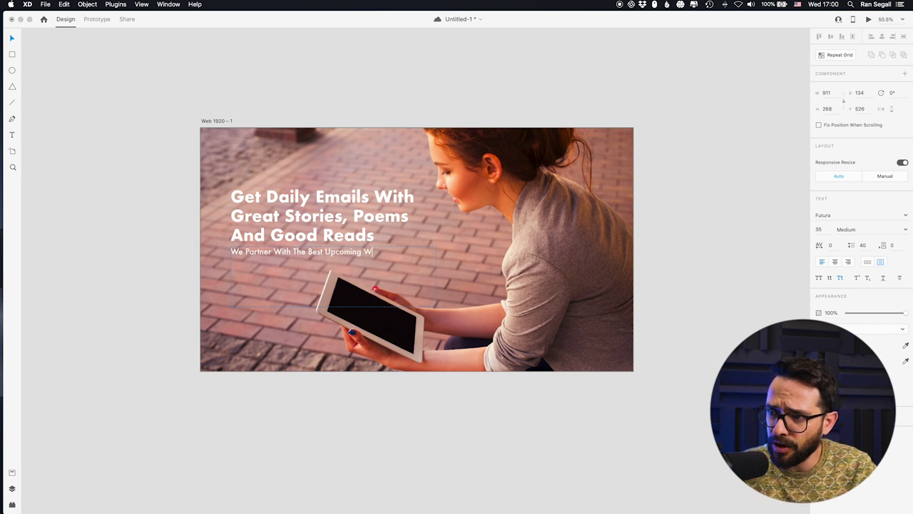
{"action": "key", "text": "BackSpace"}
{"action": "key", "text": "BackSpace"}
{"action": "key", "text": "BackSpace"}
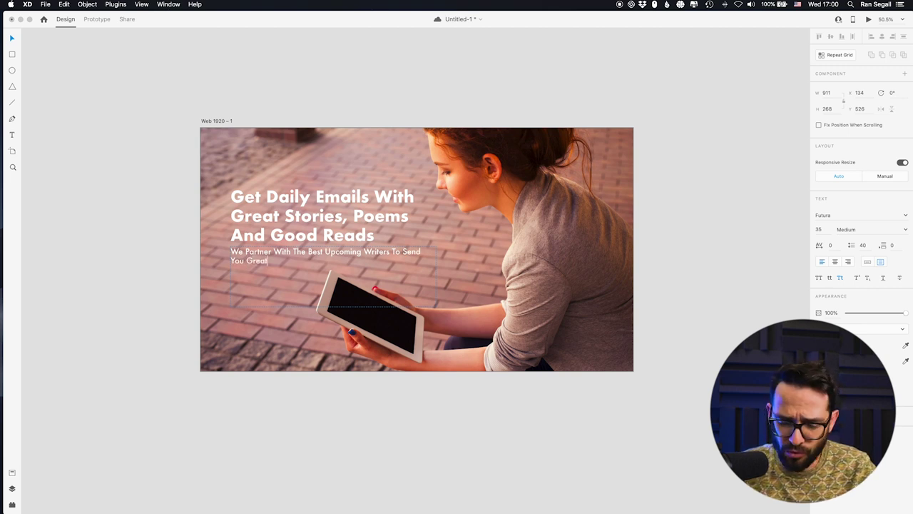
{"action": "type", "text": "Your Gre"}
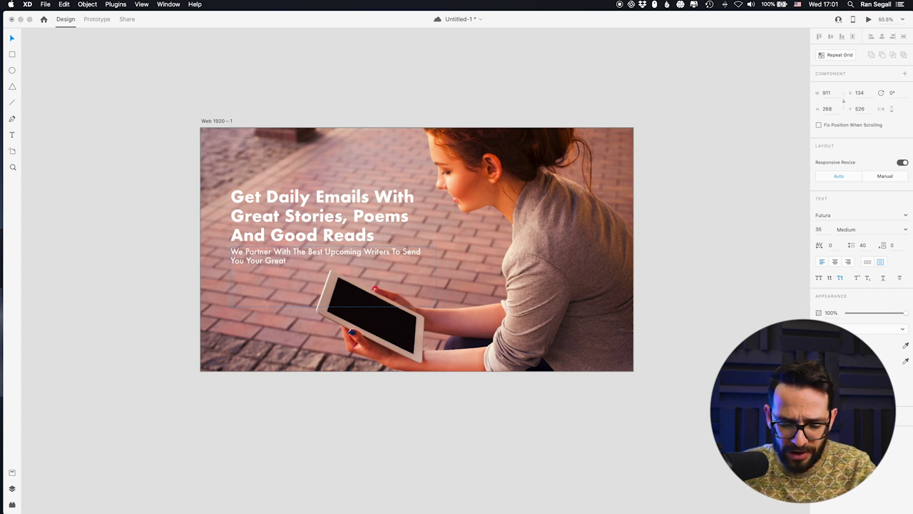
Remove the title case formatting from the whole subheading.
{"action": "key", "text": "super+a"}
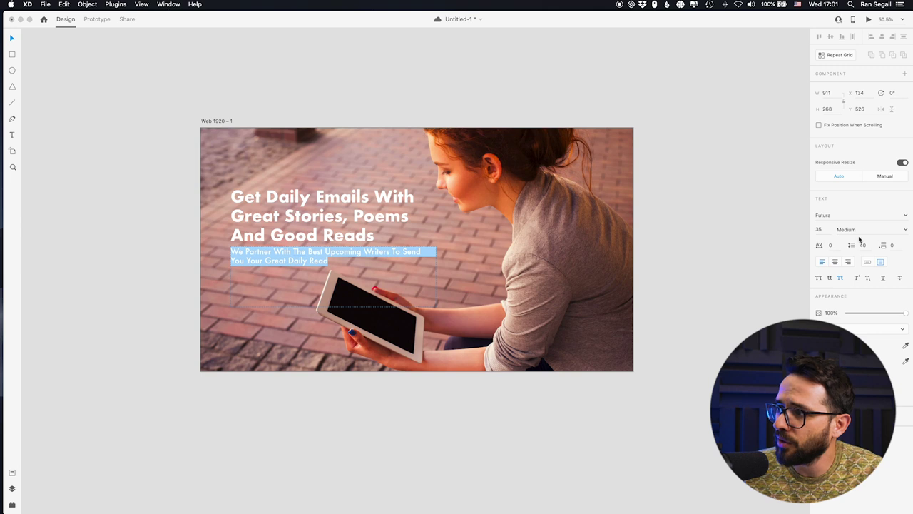
{"action": "left_click", "coordinate": [840, 278]}
{"action": "left_click", "coordinate": [243, 254]}
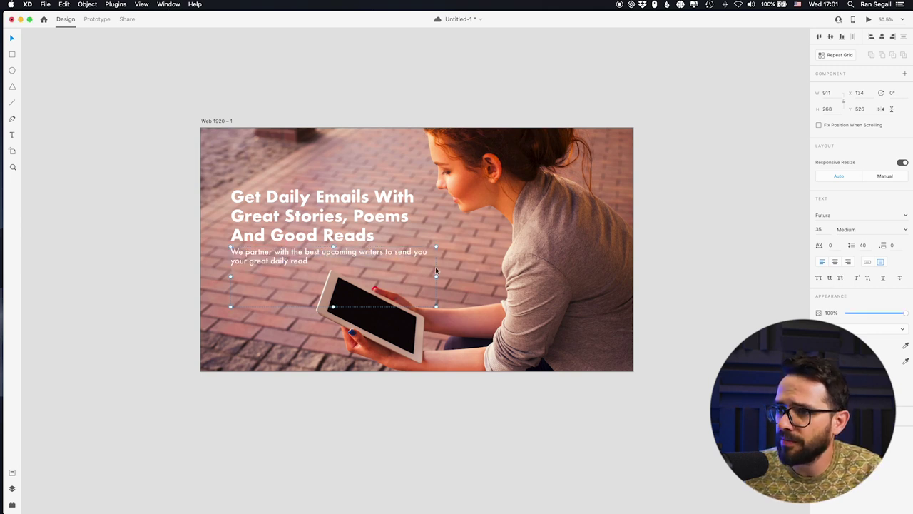
Narrow the subheading's text box to about 870 wide and nudge it down to Y 534.
{"action": "left_click_drag", "start_coordinate": [436, 276], "coordinate": [427, 277]}
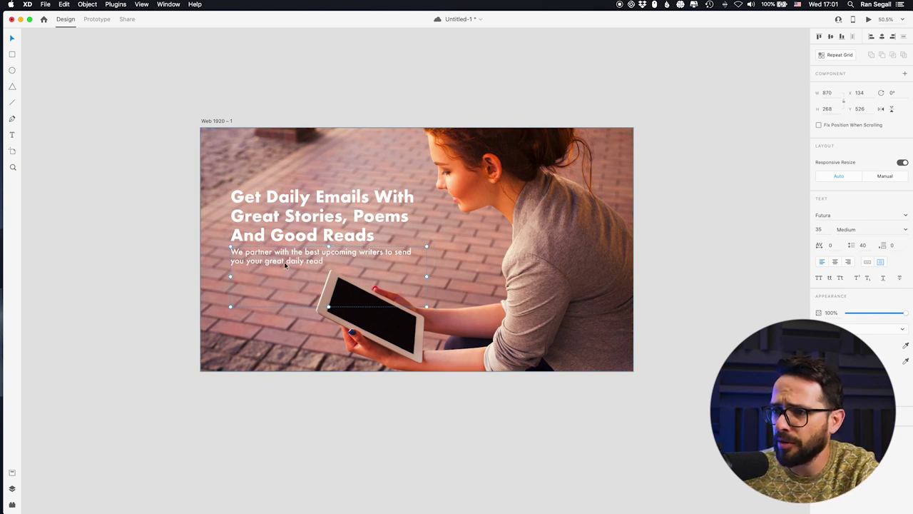
{"action": "key", "text": "Down"}
{"action": "key", "text": "Down"}
{"action": "key", "text": "Down"}
{"action": "key", "text": "Down"}
{"action": "key", "text": "Down"}
{"action": "key", "text": "Down"}
{"action": "key", "text": "Down"}
{"action": "key", "text": "Down"}
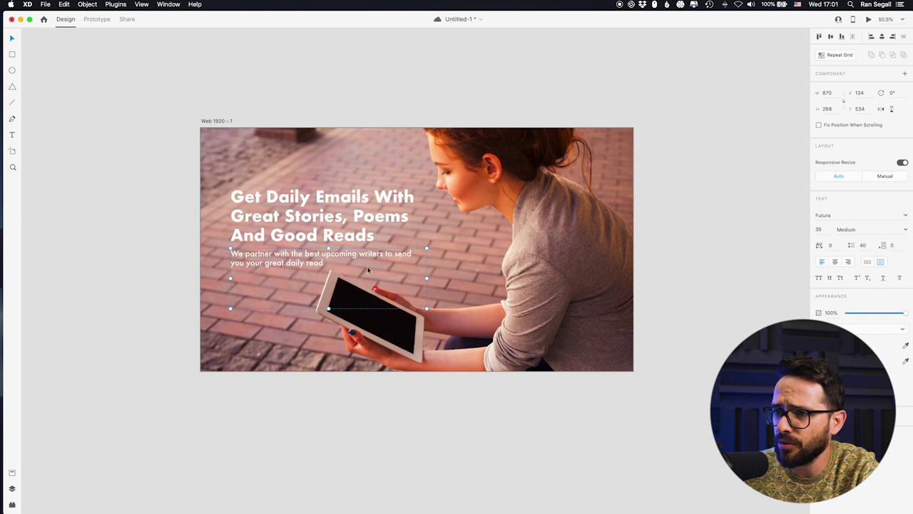
Add a period at the end of the subheading.
{"action": "double_click", "coordinate": [343, 262]}
{"action": "left_click", "coordinate": [339, 259]}
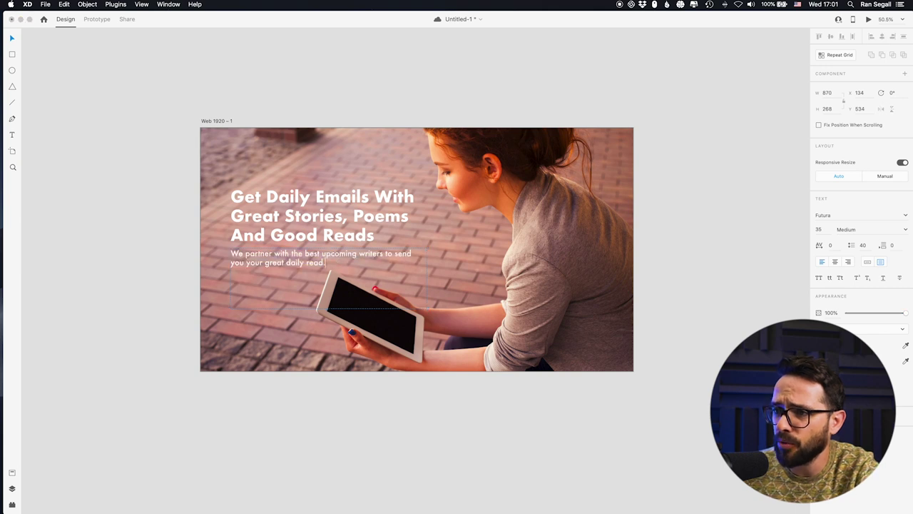
{"action": "left_click", "coordinate": [140, 245]}
Move the headline and subheading up together, with the subheading at about Y 460, and shorten the subheading's box to about 235 high.
{"action": "left_click", "coordinate": [293, 219], "text": "shift"}
{"action": "left_click_drag", "start_coordinate": [283, 259], "coordinate": [284, 243]}
{"action": "key", "text": "Escape"}
{"action": "left_click", "coordinate": [323, 267]}
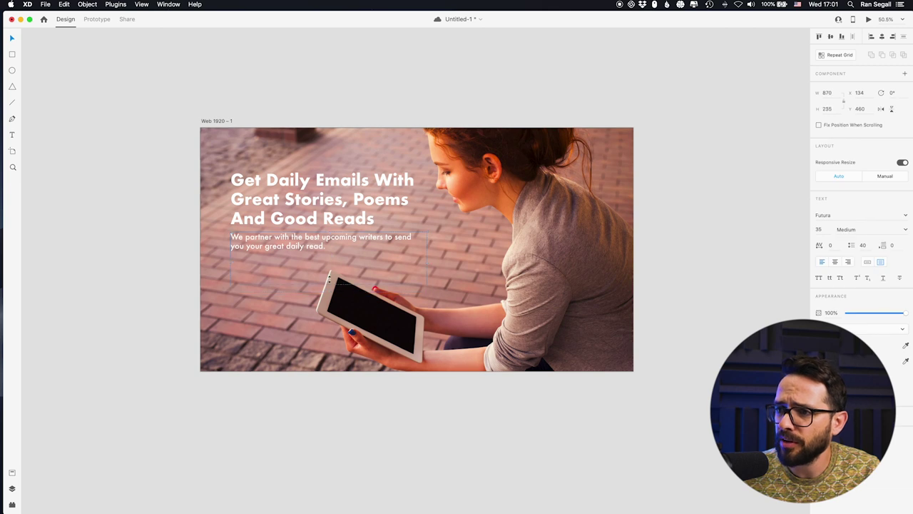
Lower the subheading slightly to widen the gap under the headline, and save the document.
{"action": "left_click", "coordinate": [155, 256]}
{"action": "left_click_drag", "start_coordinate": [279, 244], "coordinate": [279, 247]}
{"action": "left_click", "coordinate": [129, 245]}
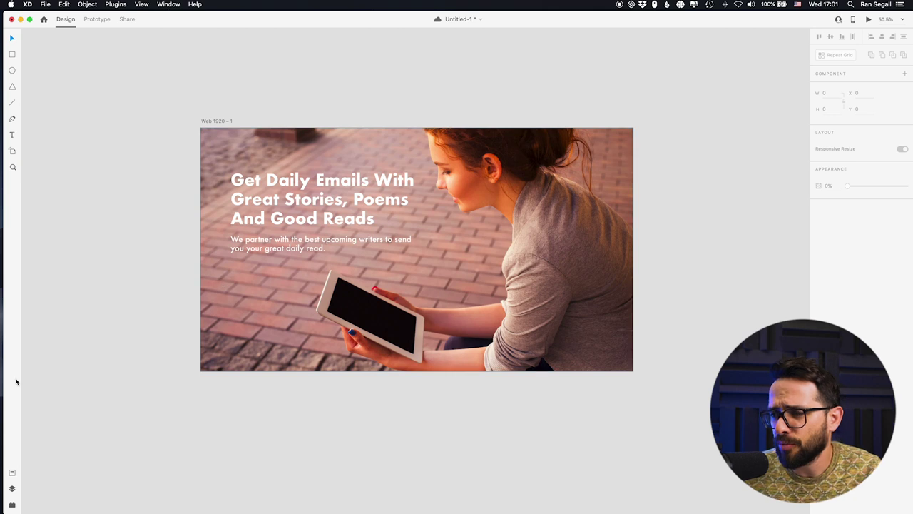
{"action": "key", "text": "super+equal"}
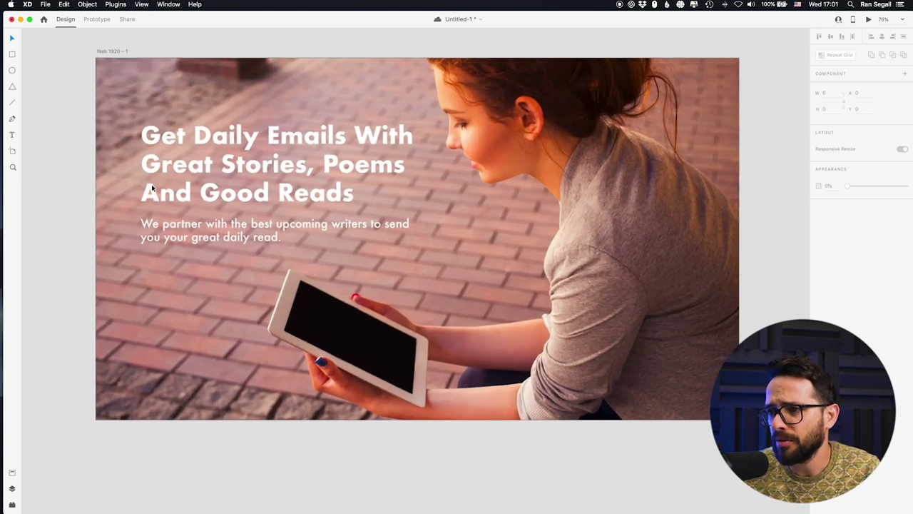
{"action": "key", "text": "super+s"}
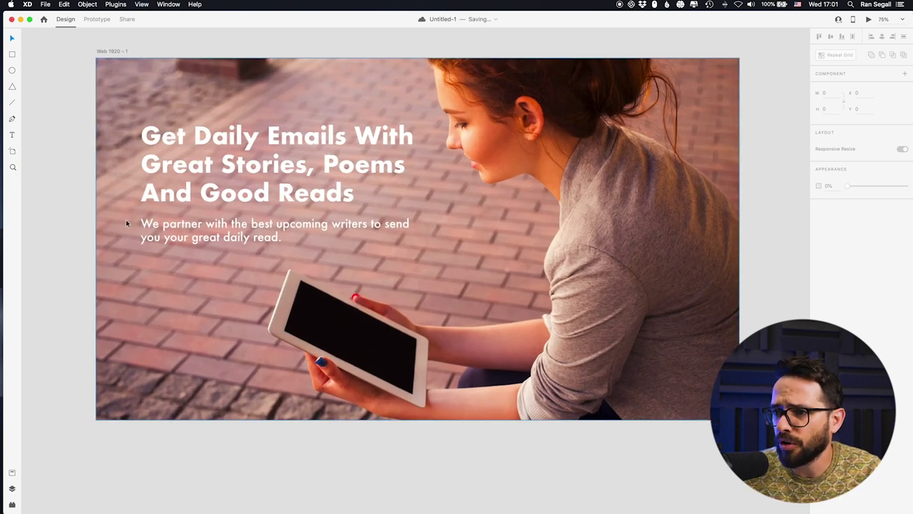
Send the background photo to Photoshop for editing.
{"action": "key", "text": "super+minus"}
{"action": "left_click", "coordinate": [216, 291]}
{"action": "right_click", "coordinate": [237, 306]}
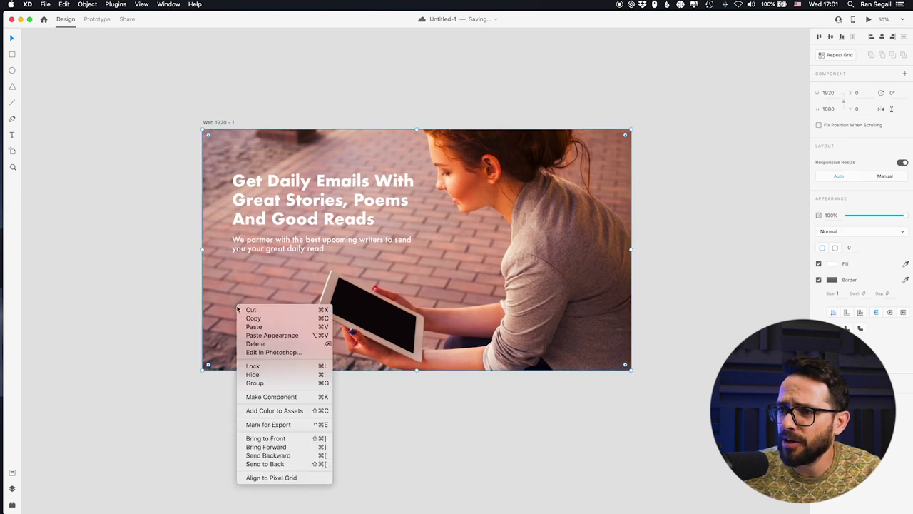
{"action": "left_click", "coordinate": [301, 352]}
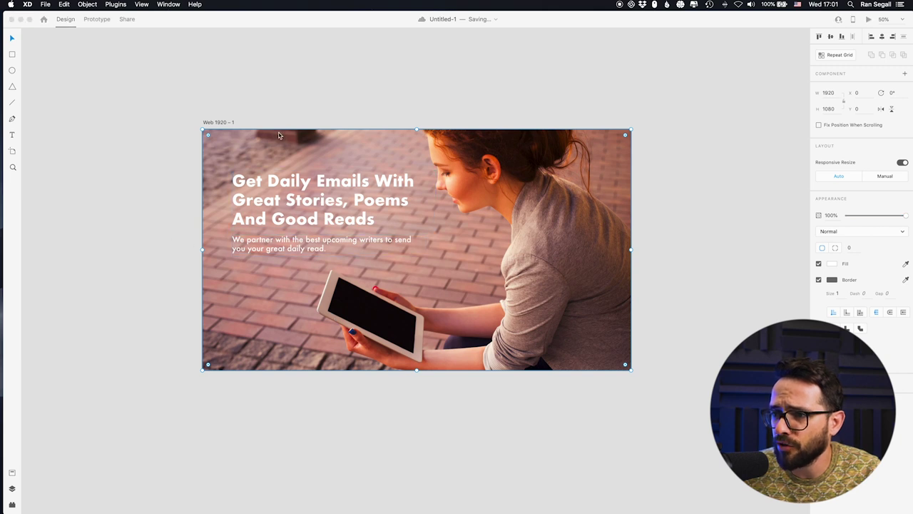
{"action": "left_click", "coordinate": [155, 229]}
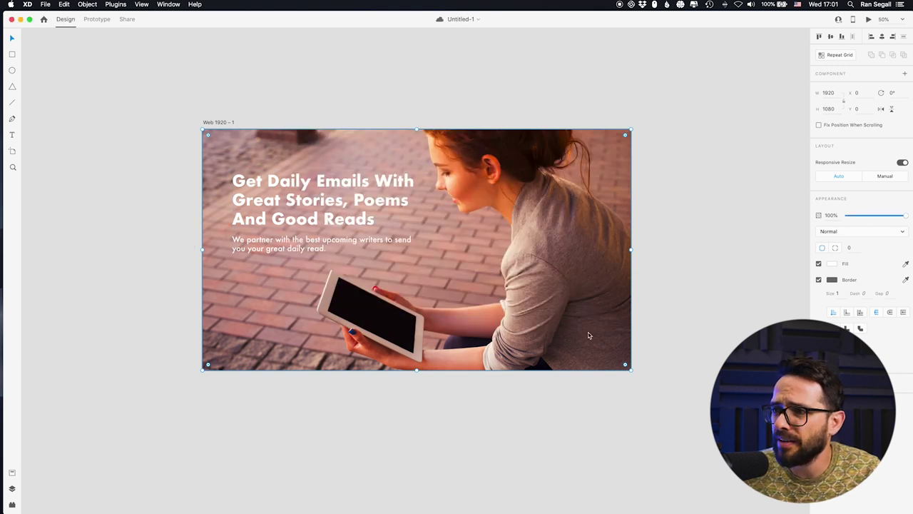
Switch to Chrome and open the Writers Knock home page to look at the current hero.
{"action": "key", "text": "super+Tab"}
{"action": "key", "text": "Tab"}
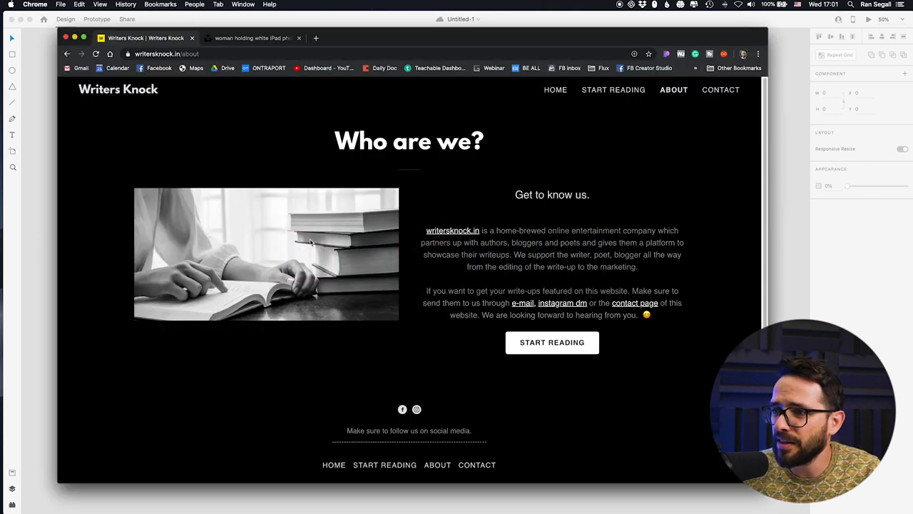
{"action": "left_click", "coordinate": [135, 92]}
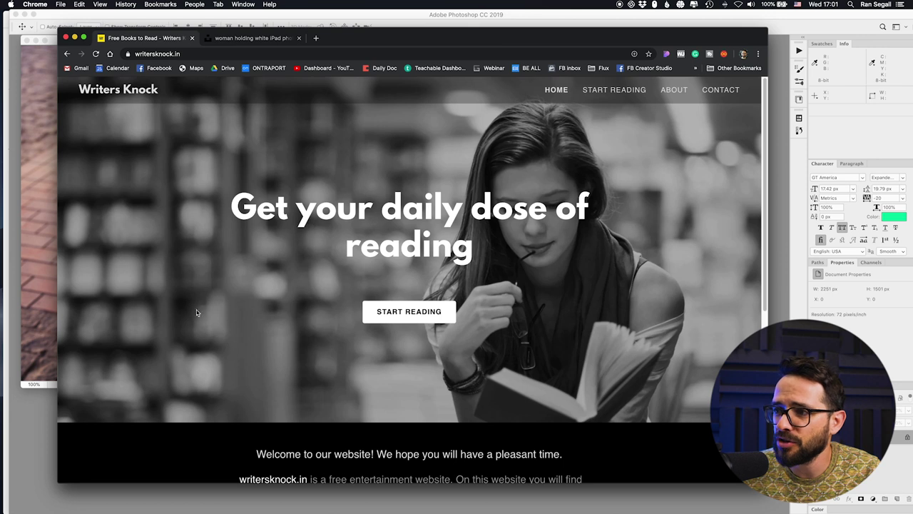
Switch to Photoshop, add a new empty layer above the tablet photo and choose a different blend mode for it.
{"action": "key", "text": "super+Tab"}
{"action": "left_click", "coordinate": [367, 255]}
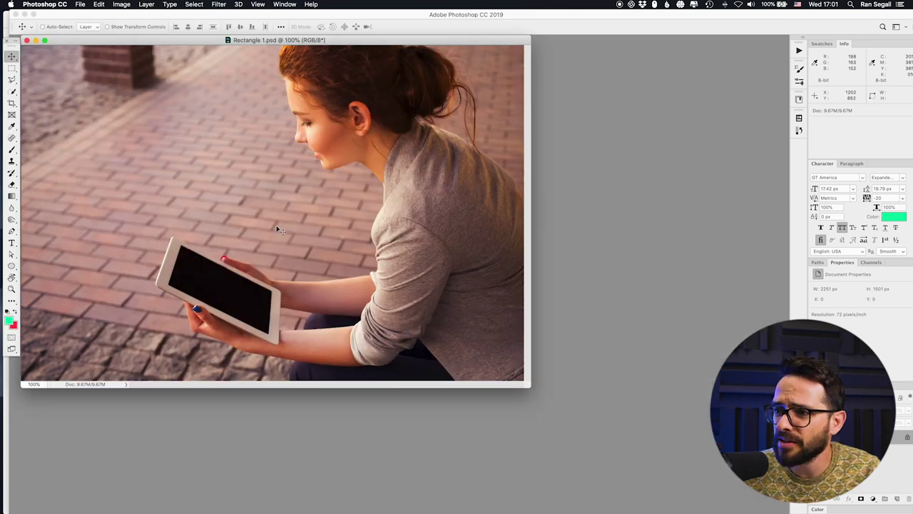
{"action": "left_click", "coordinate": [897, 500]}
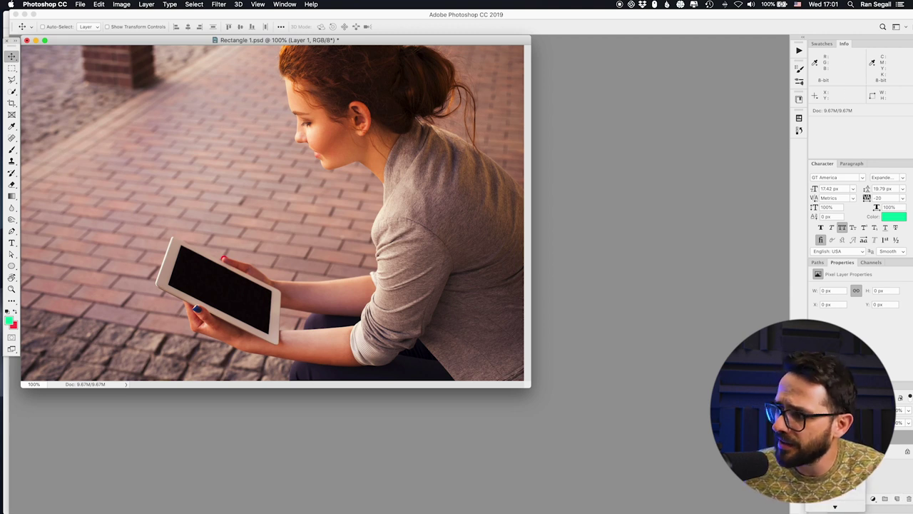
{"action": "scroll", "coordinate": [835, 428], "scroll_direction": "down", "scroll_amount": 5}
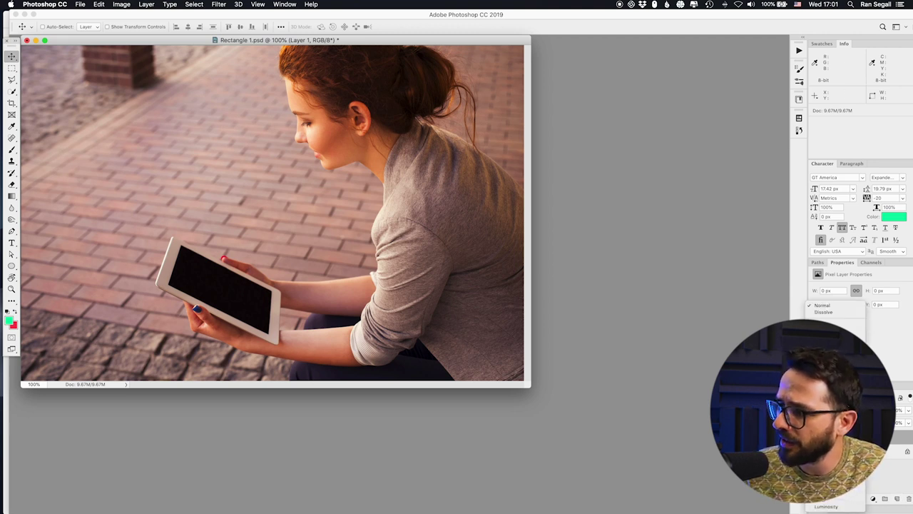
{"action": "key", "text": "Escape"}
{"action": "key", "text": "f"}
{"action": "key", "text": "f"}
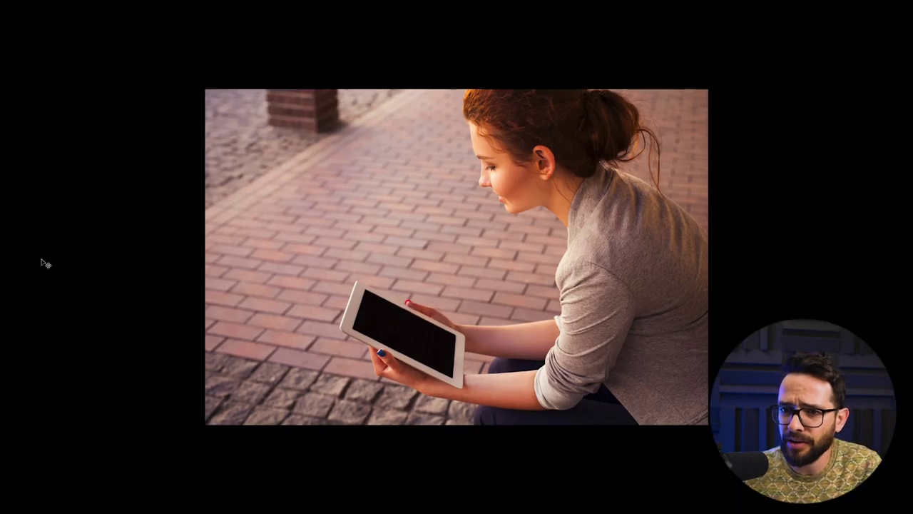
{"action": "key", "text": "f"}
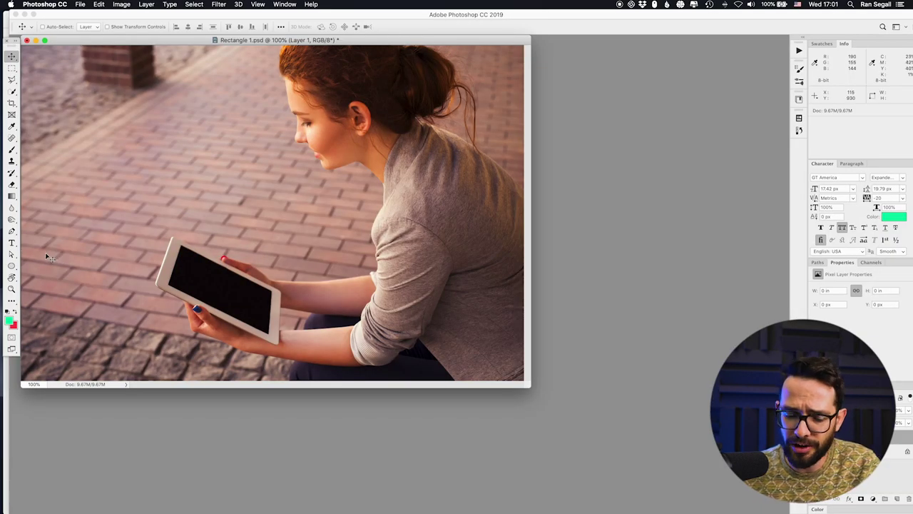
Try a large soft white brush spot at 90% opacity over the pavement on the new layer, with the document window enlarged.
{"action": "key", "text": "d"}
{"action": "key", "text": "x"}
{"action": "key", "text": "b"}
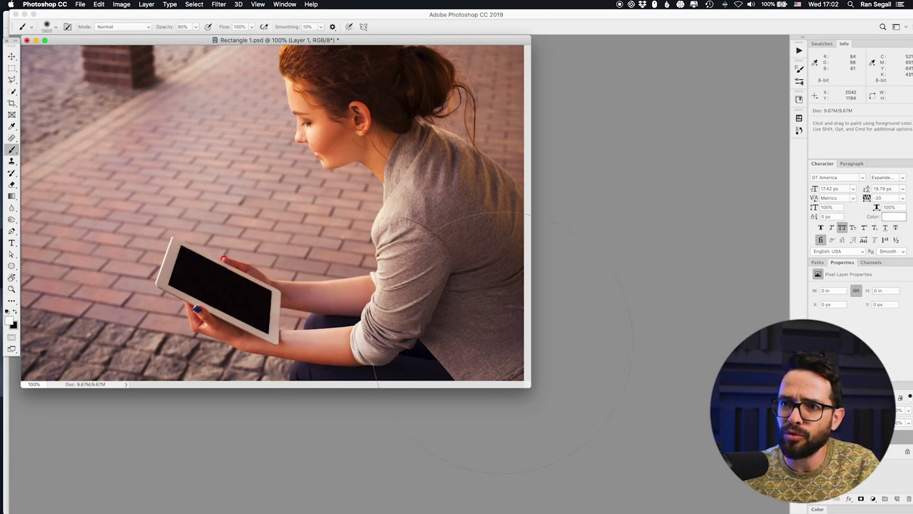
{"action": "left_click_drag", "start_coordinate": [524, 389], "coordinate": [682, 446]}
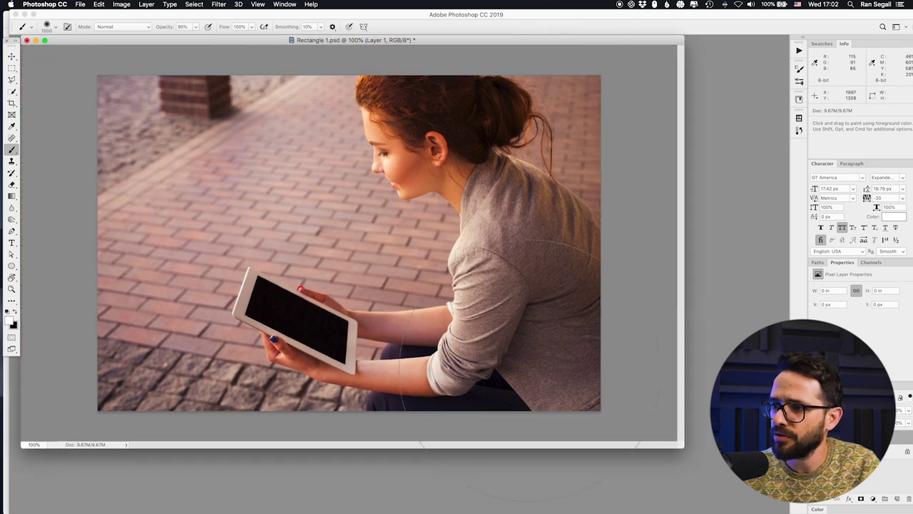
{"action": "left_click_drag", "start_coordinate": [225, 168], "coordinate": [222, 178]}
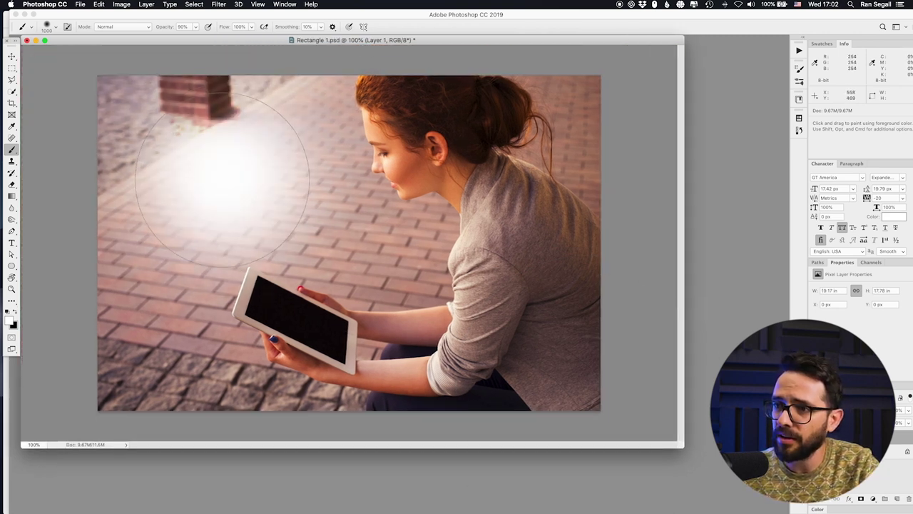
{"action": "key", "text": "super+z"}
{"action": "key", "text": "shift+super+z"}
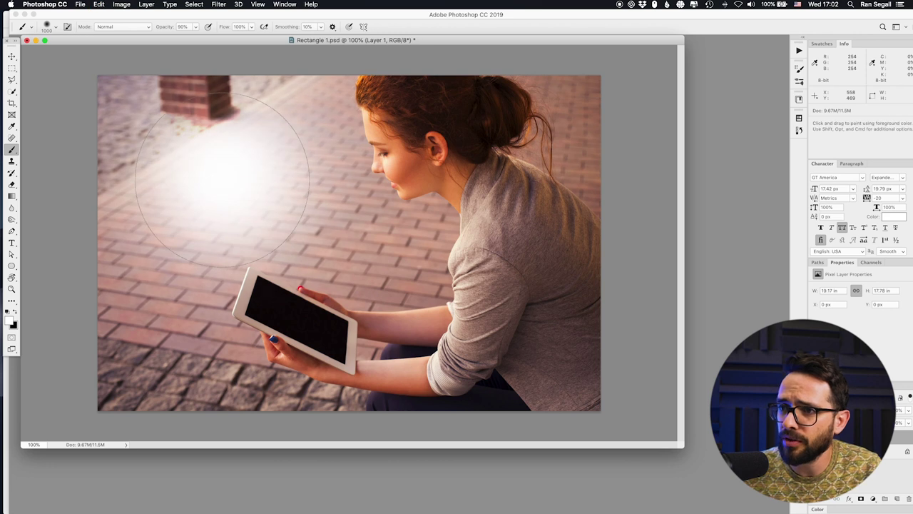
Clear the white paint from the whole layer and deselect.
{"action": "key", "text": "v"}
{"action": "key", "text": "super+a"}
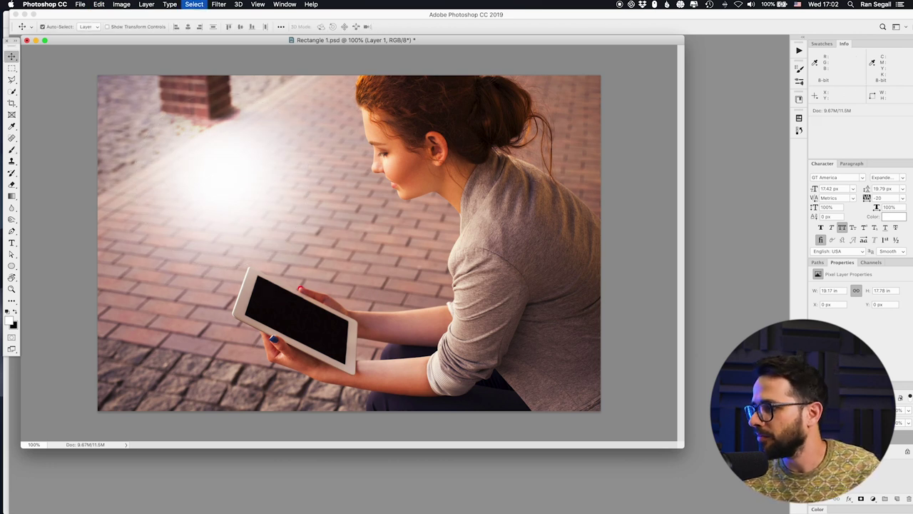
{"action": "key", "text": "BackSpace"}
{"action": "key", "text": "super+d"}
Darken the brick pavement behind the headline area with a large soft black brush at 50% opacity, reducing the brush to 700 px.
{"action": "key", "text": "x"}
{"action": "key", "text": "b"}
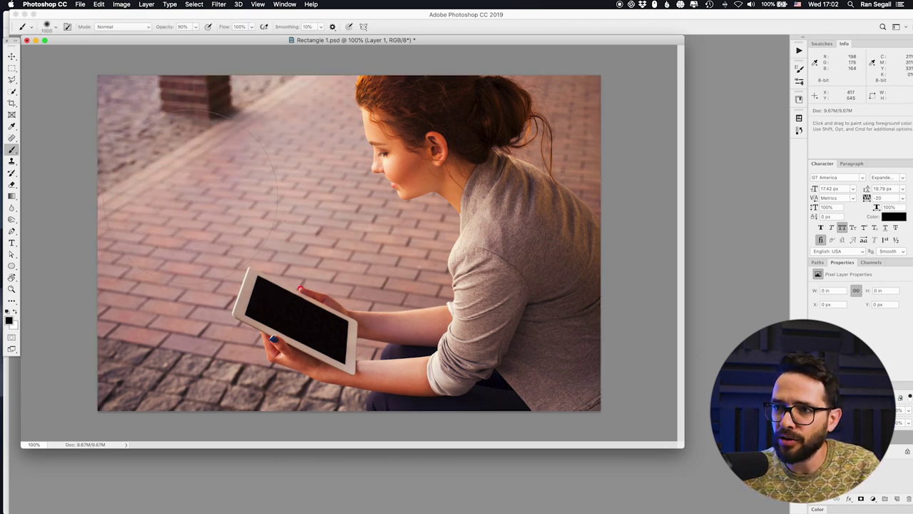
{"action": "left_click", "coordinate": [213, 182]}
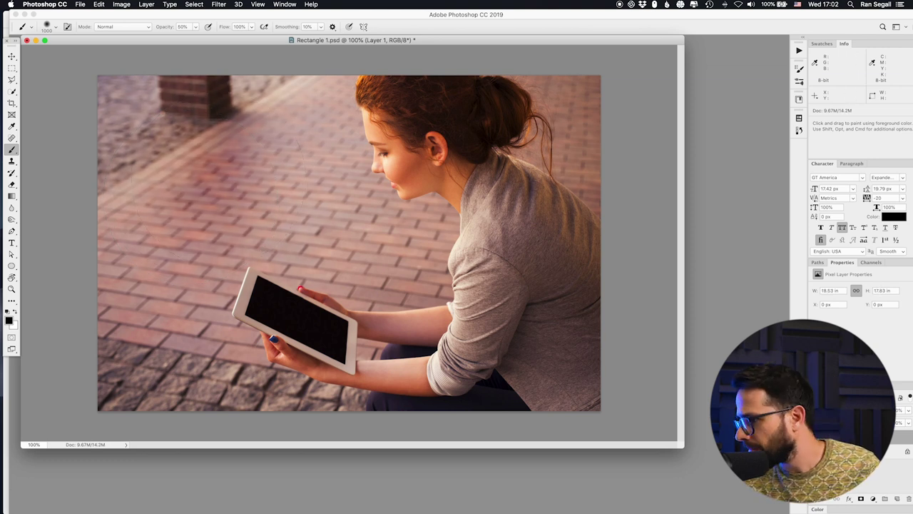
{"action": "left_click", "coordinate": [167, 249]}
{"action": "key", "text": "bracketleft"}
{"action": "key", "text": "bracketleft"}
{"action": "key", "text": "bracketleft"}
{"action": "left_click", "coordinate": [131, 170]}
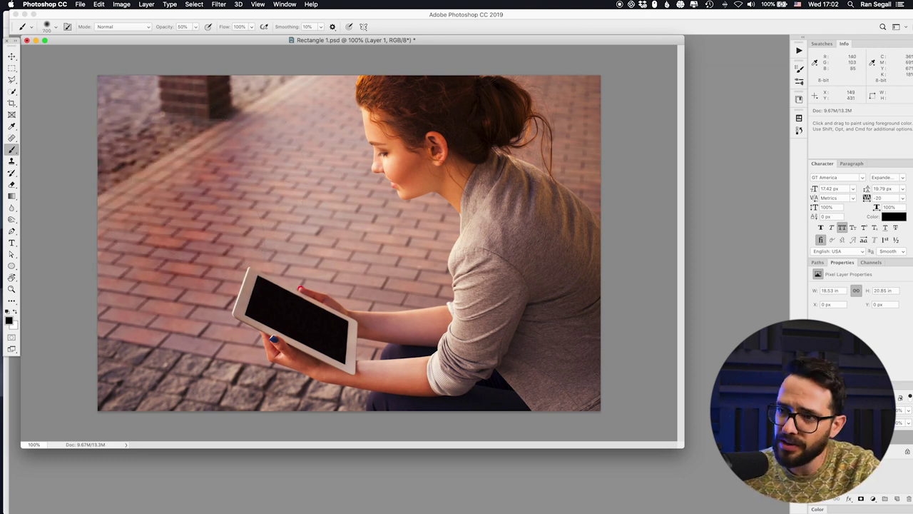
Darken the brick column and the pavement along the photo's upper edge with a 500 px soft black brush.
{"action": "key", "text": "bracketleft"}
{"action": "left_click", "coordinate": [169, 73]}
{"action": "left_click", "coordinate": [229, 102]}
{"action": "left_click", "coordinate": [305, 100]}
{"action": "left_click", "coordinate": [335, 113]}
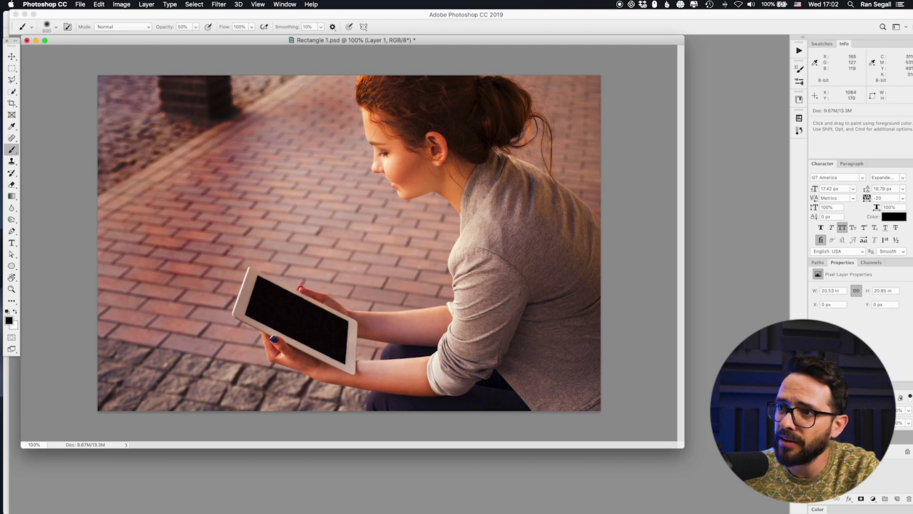
Darken the bricks around the tablet and the cobblestones in the photo's lower-left corner, comparing the image before and after the last stroke.
{"action": "key", "text": "z"}
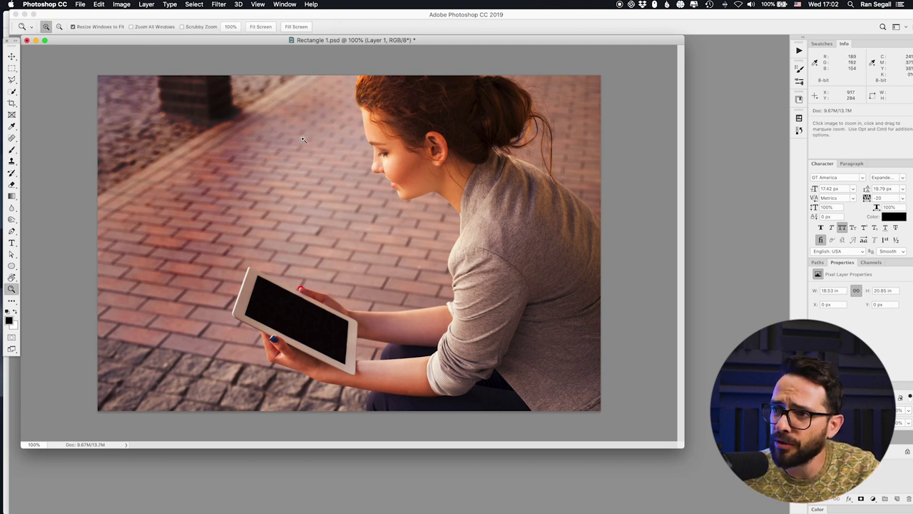
{"action": "key", "text": "b"}
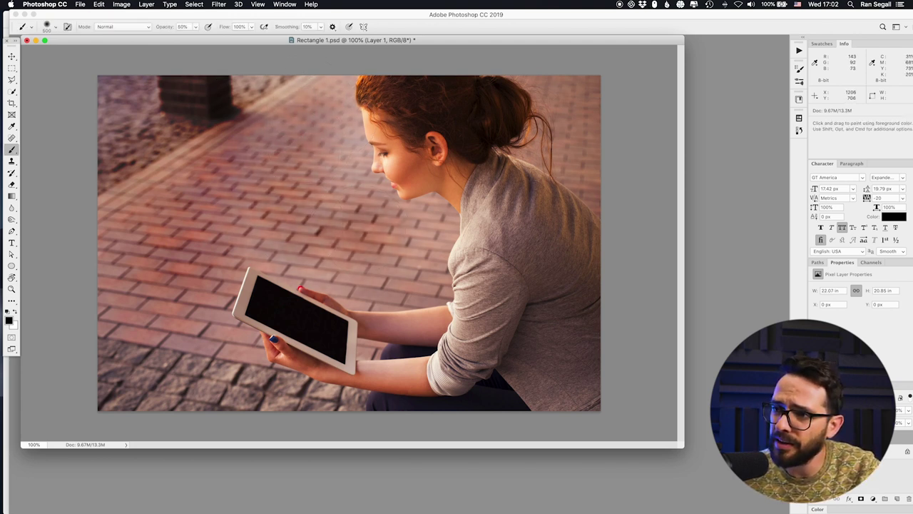
{"action": "left_click", "coordinate": [336, 195]}
{"action": "left_click", "coordinate": [235, 244]}
{"action": "left_click", "coordinate": [176, 334]}
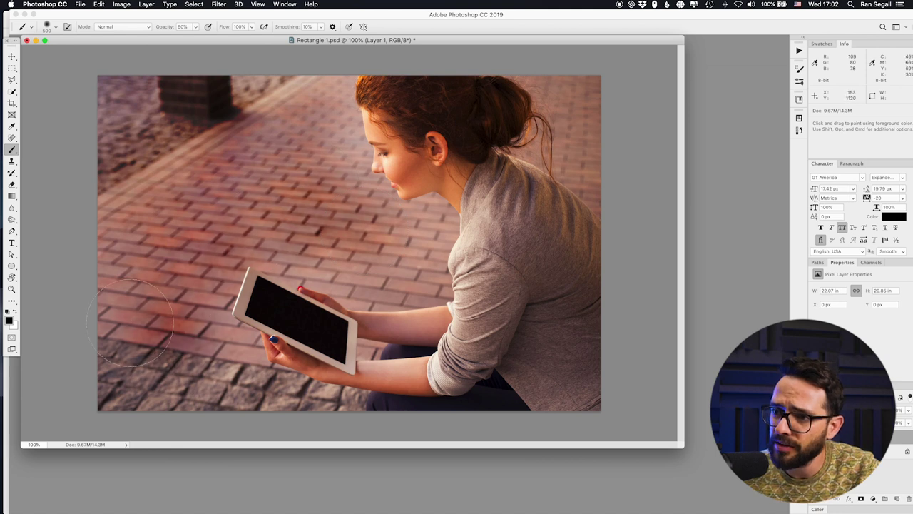
{"action": "left_click_drag", "start_coordinate": [130, 322], "coordinate": [98, 259]}
{"action": "left_click_drag", "start_coordinate": [107, 357], "coordinate": [247, 378]}
{"action": "key", "text": "super+z"}
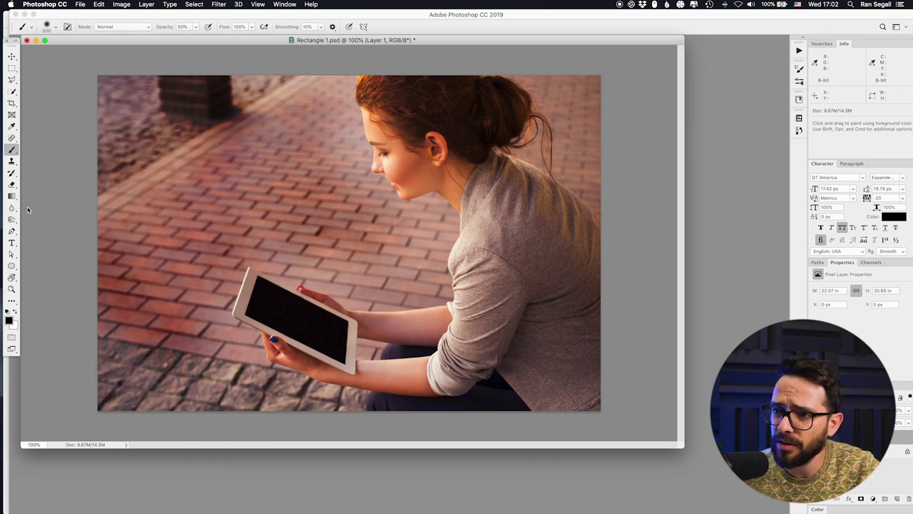
{"action": "key", "text": "v"}
{"action": "key", "text": "super+z"}
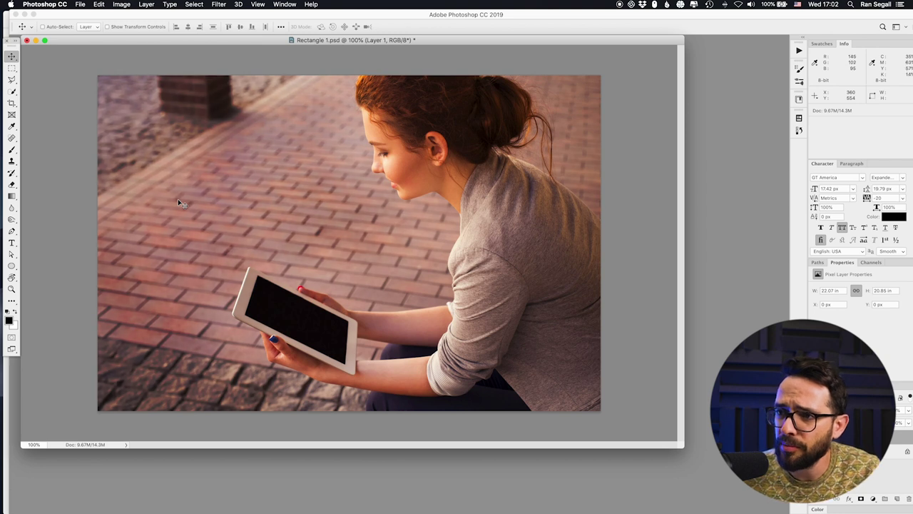
Change to the Eraser at 50% opacity and enlarge its brush to 800 px.
{"action": "key", "text": "b"}
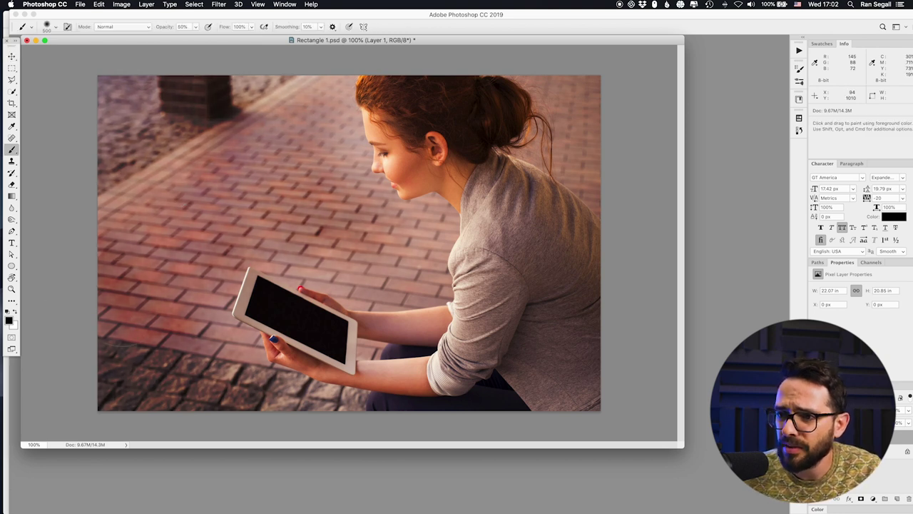
{"action": "key", "text": "e"}
{"action": "key", "text": "bracketright"}
{"action": "key", "text": "bracketright"}
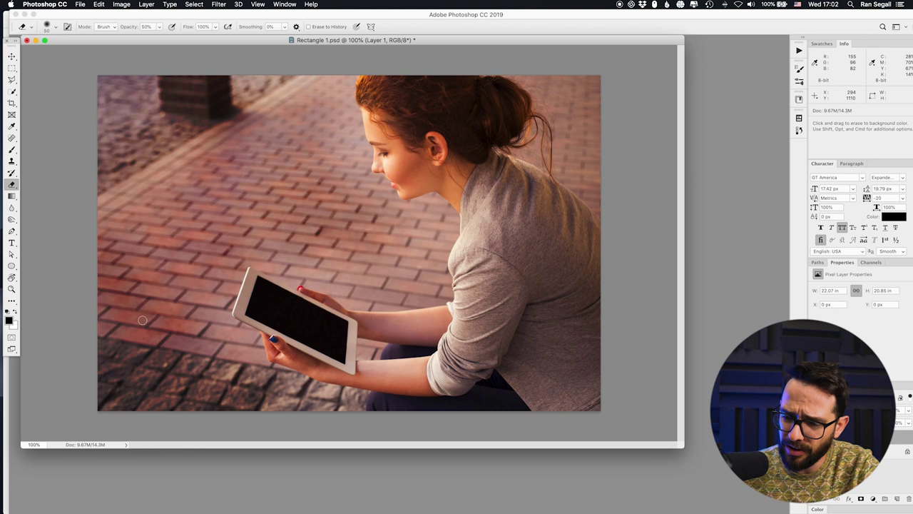
{"action": "key", "text": "bracketright"}
{"action": "key", "text": "bracketright"}
{"action": "key", "text": "bracketright"}
{"action": "key", "text": "bracketright"}
{"action": "key", "text": "bracketright"}
{"action": "key", "text": "bracketright"}
{"action": "key", "text": "bracketright"}
{"action": "key", "text": "bracketright"}
{"action": "key", "text": "bracketright"}
{"action": "key", "text": "bracketright"}
{"action": "key", "text": "bracketright"}
{"action": "key", "text": "bracketright"}
{"action": "key", "text": "bracketright"}
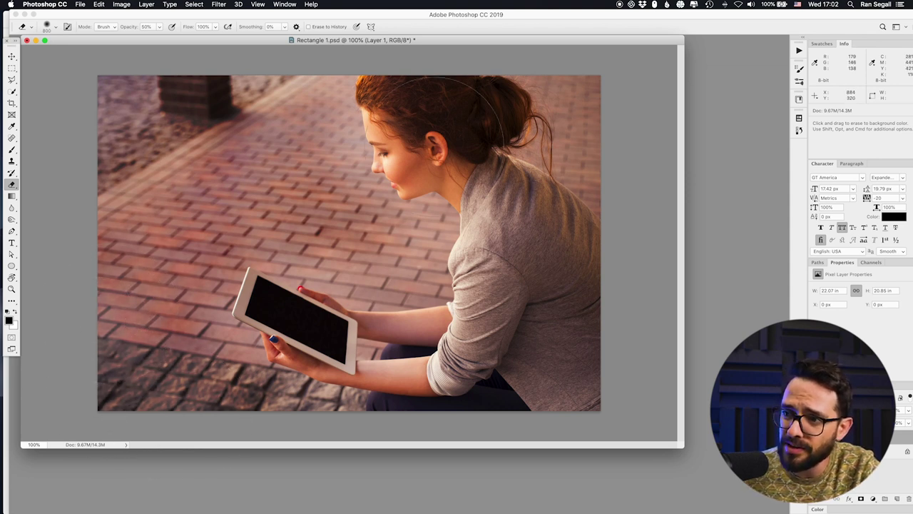
Save the darkened photo, switch back to Adobe XD and save the document.
{"action": "key", "text": "super+s"}
{"action": "key", "text": "super+Tab"}
{"action": "key", "text": "super+Tab"}
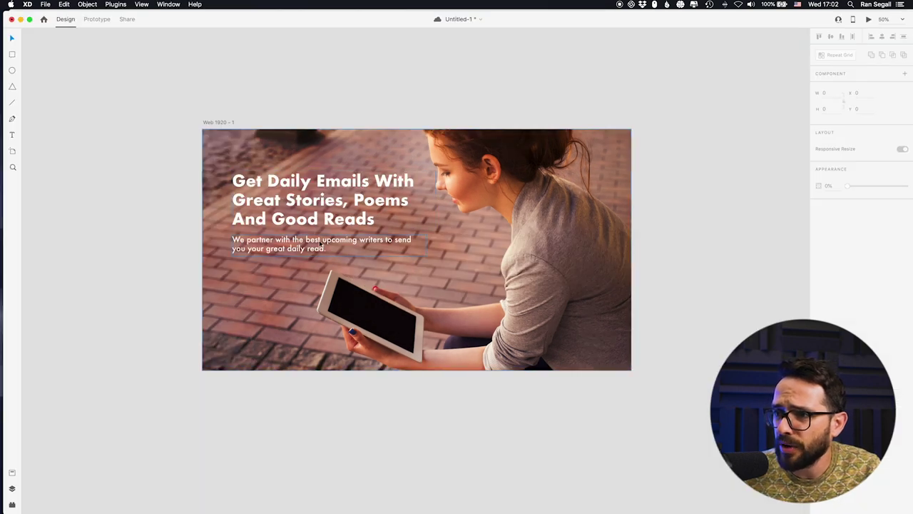
{"action": "key", "text": "super+s"}
Move the headline and the subheading slightly lower on the artboard, then deselect them.
{"action": "scroll", "coordinate": [76, 171], "scroll_direction": "right", "scroll_amount": 2}
{"action": "scroll", "coordinate": [76, 171], "scroll_direction": "down", "scroll_amount": 1}
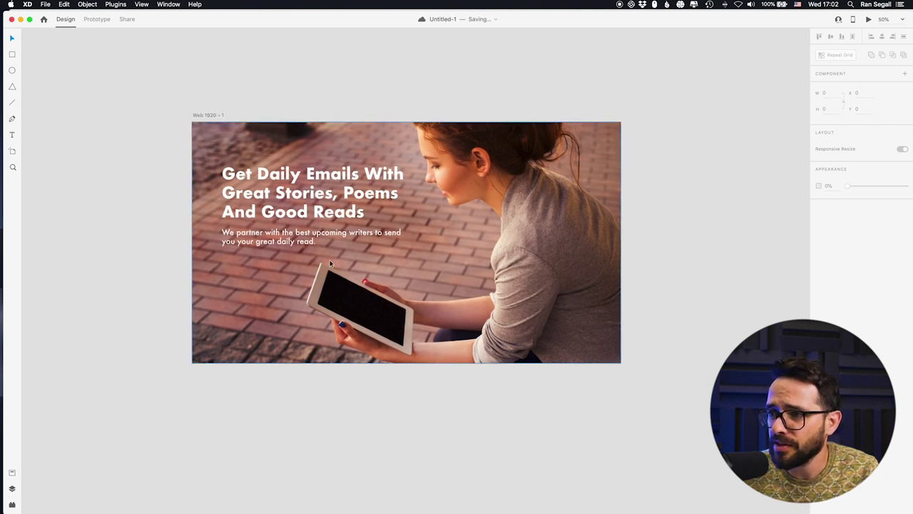
{"action": "scroll", "coordinate": [154, 164], "scroll_direction": "right", "scroll_amount": 3}
{"action": "scroll", "coordinate": [154, 164], "scroll_direction": "down", "scroll_amount": 1}
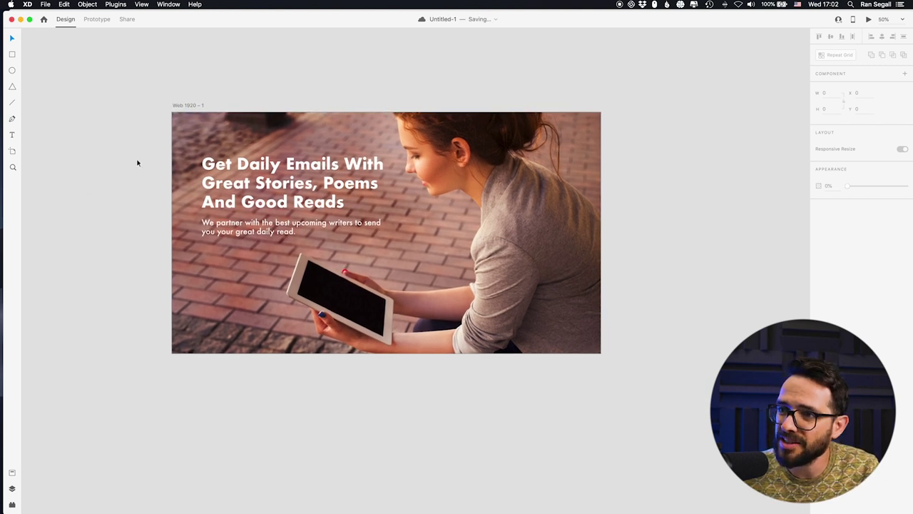
{"action": "left_click", "coordinate": [252, 241]}
{"action": "left_click_drag", "start_coordinate": [251, 239], "coordinate": [252, 241]}
{"action": "left_click_drag", "start_coordinate": [260, 180], "coordinate": [261, 185]}
{"action": "left_click", "coordinate": [145, 217]}
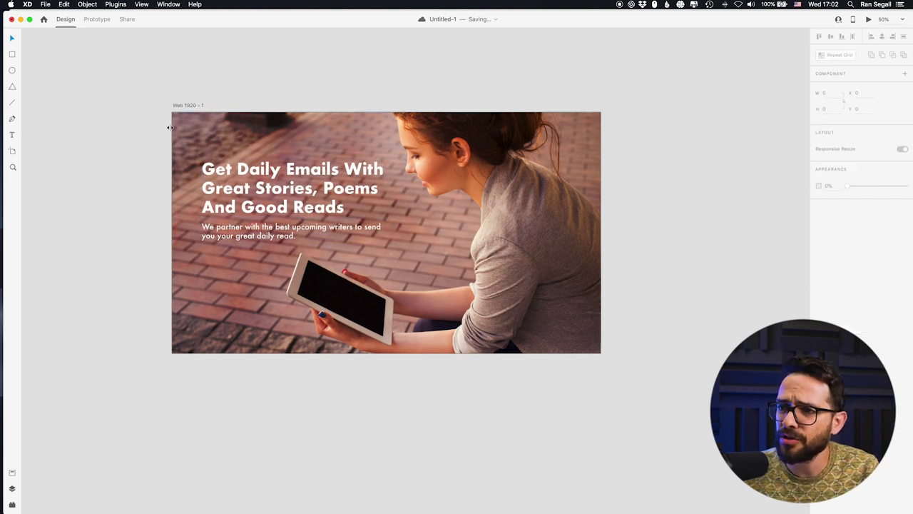
Check the site name on the home page in Chrome, and back in XD duplicate the headline above the original for editing.
{"action": "key", "text": "super+Tab"}
{"action": "key", "text": "super+Tab"}
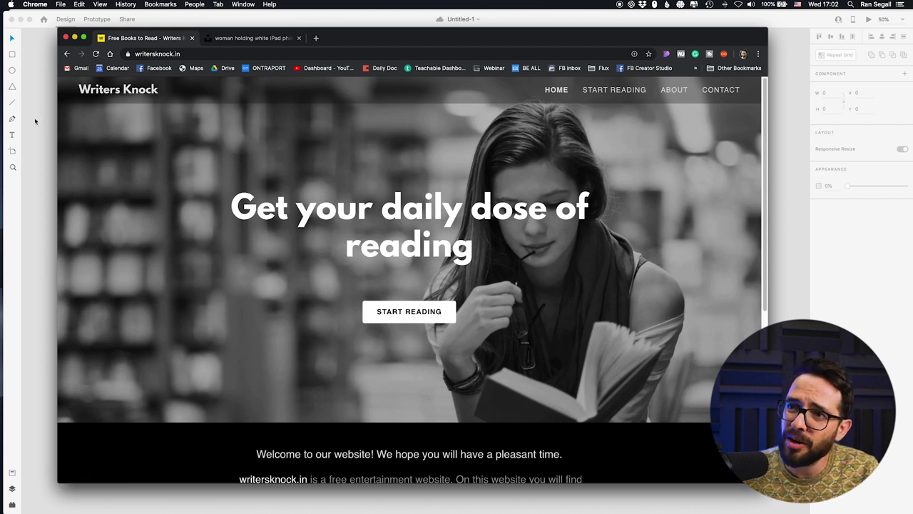
{"action": "left_click", "coordinate": [54, 100]}
{"action": "left_click", "coordinate": [275, 183]}
{"action": "left_click_drag", "start_coordinate": [268, 177], "coordinate": [264, 134]}
{"action": "double_click", "coordinate": [264, 133]}
Replace the duplicated headline's text with "WritersKnock" and turn off its title-case formatting.
{"action": "type", "text": "Writer"}
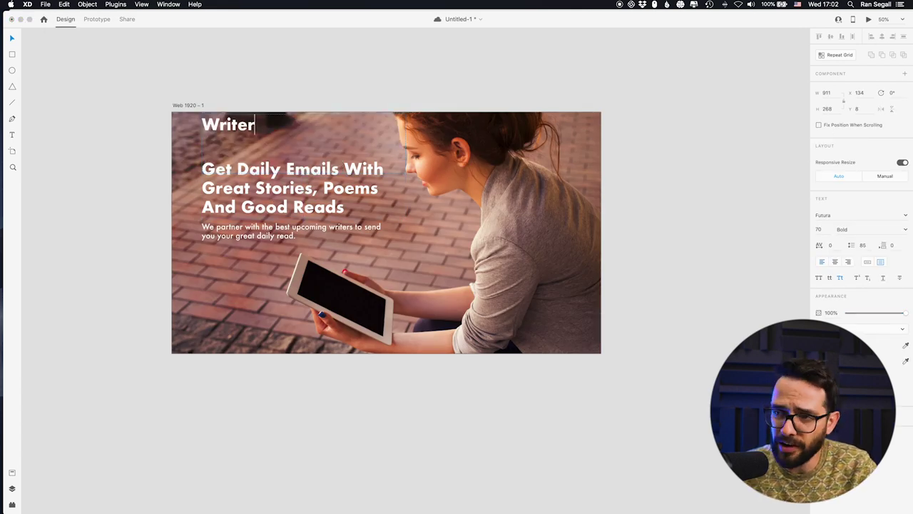
{"action": "type", "text": "know"}
{"action": "key", "text": "BackSpace"}
{"action": "key", "text": "BackSpace"}
{"action": "key", "text": "BackSpace"}
{"action": "key", "text": "BackSpace"}
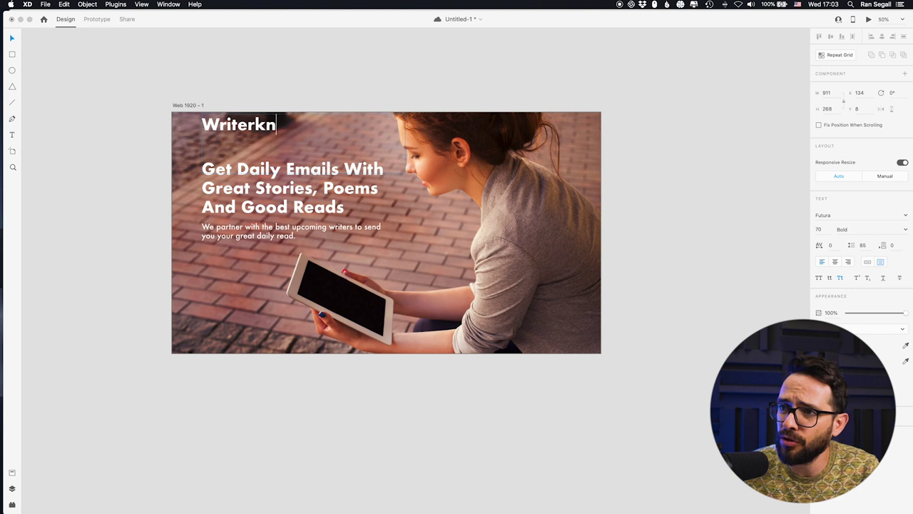
{"action": "type", "text": "k"}
{"action": "key", "text": "BackSpace"}
{"action": "type", "text": "k"}
{"action": "key", "text": "BackSpace"}
{"action": "type", "text": "s"}
{"action": "left_click", "coordinate": [840, 277]}
{"action": "type", "text": "Knock"}
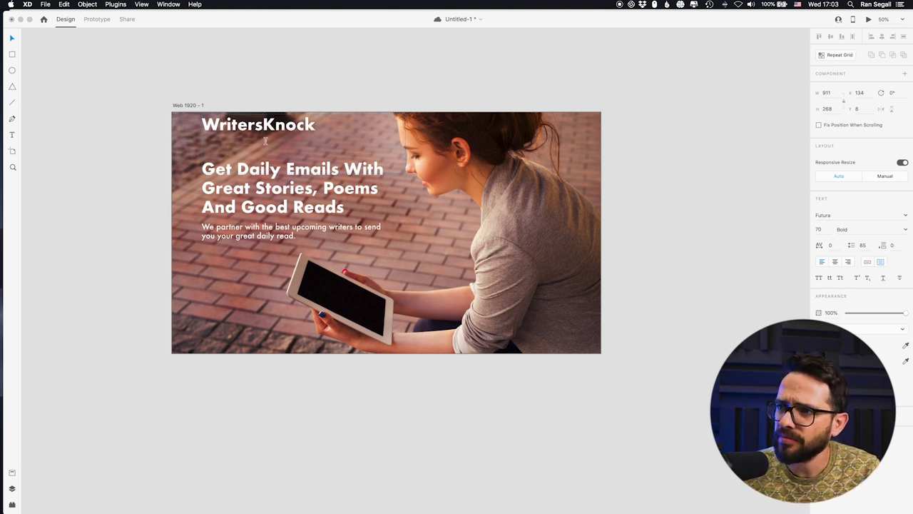
Move the WritersKnock text to about X 114, Y 24 and shrink its box to about 562 by 96.
{"action": "key", "text": "Escape"}
{"action": "left_click_drag", "start_coordinate": [292, 126], "coordinate": [287, 130]}
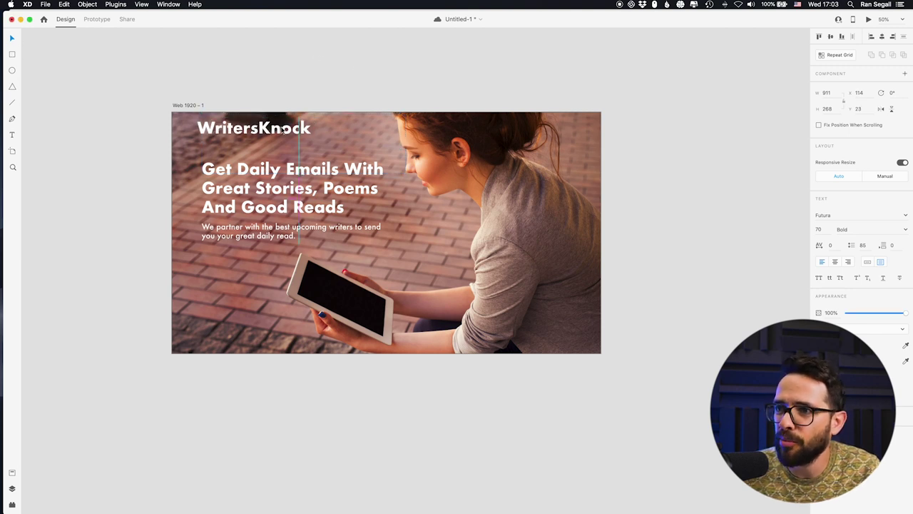
{"action": "left_click_drag", "start_coordinate": [390, 169], "coordinate": [323, 138]}
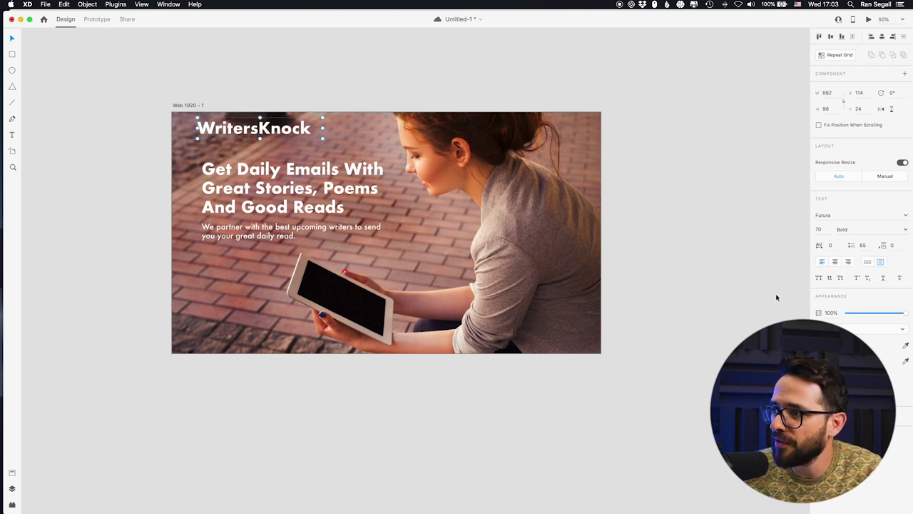
Set the WritersKnock text's font size to 50.
{"action": "type", "text": "50"}
{"action": "key", "text": "Return"}
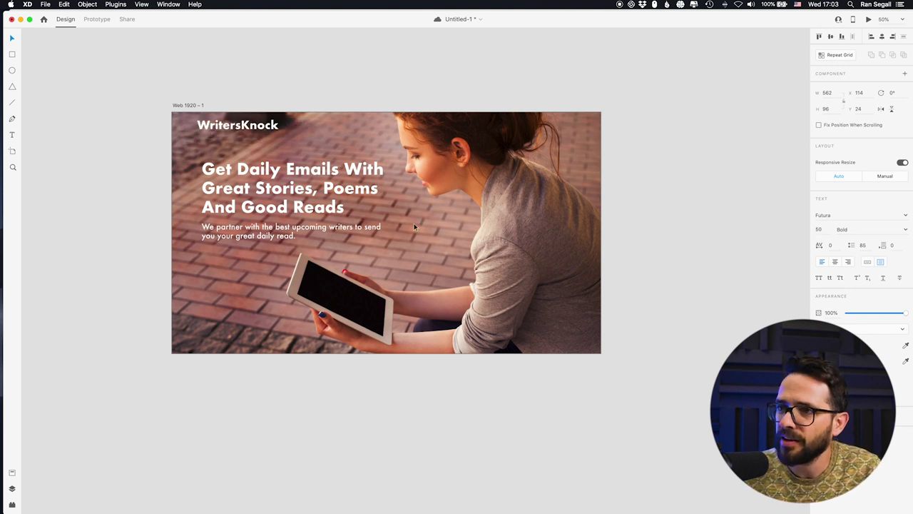
Nudge the WritersKnock logo text to about X 120, Y 38 and set its font size to 40.
{"action": "left_click_drag", "start_coordinate": [237, 130], "coordinate": [238, 132]}
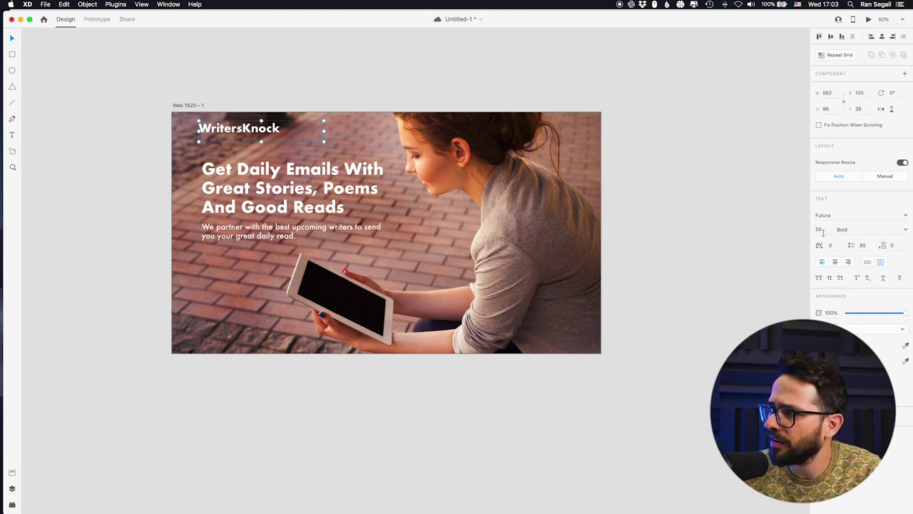
{"action": "type", "text": "40"}
{"action": "key", "text": "Return"}
Try a copy of the logo over the woman's hair, delete it, and move the subheading text to about X 1142, Y 0 instead.
{"action": "left_click_drag", "start_coordinate": [233, 130], "coordinate": [525, 130]}
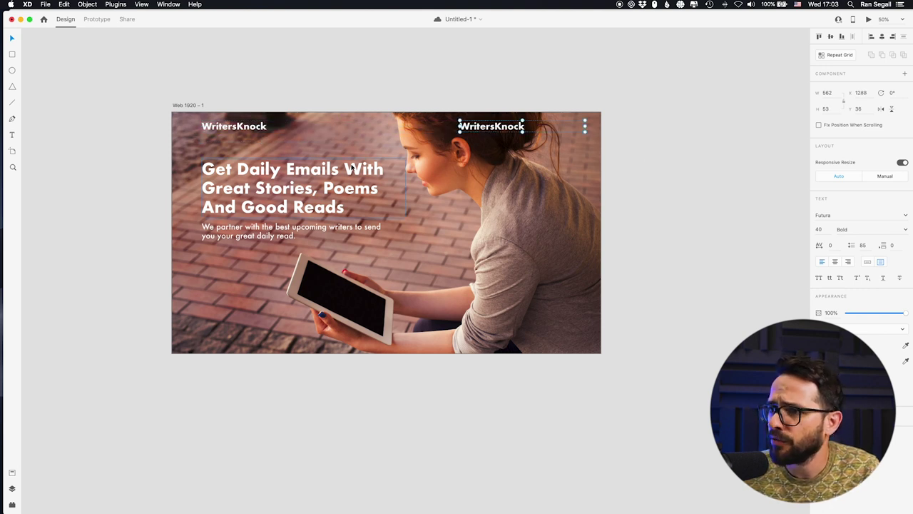
{"action": "key", "text": "Delete"}
{"action": "left_click_drag", "start_coordinate": [300, 228], "coordinate": [524, 119]}
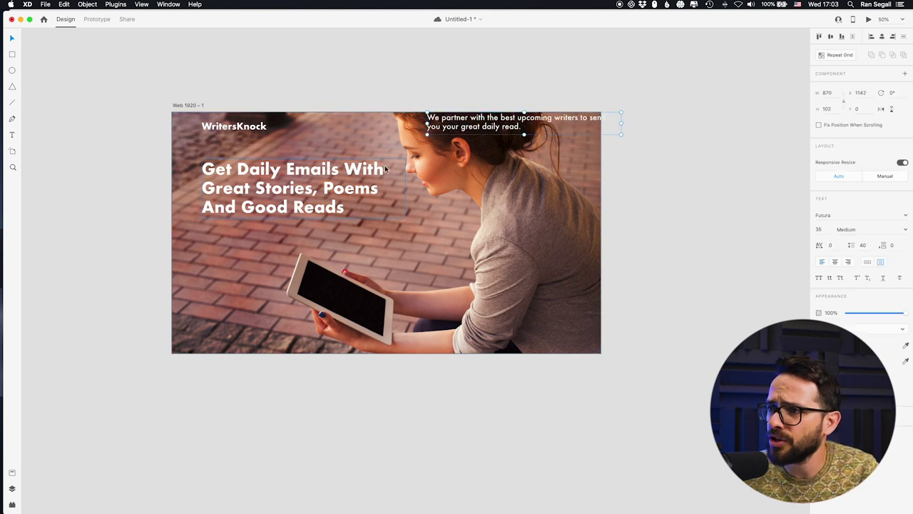
Switch to Chrome, review the Writers Knock Contact and About pages and the home page's navigation links, and return to XD.
{"action": "key", "text": "super+Tab"}
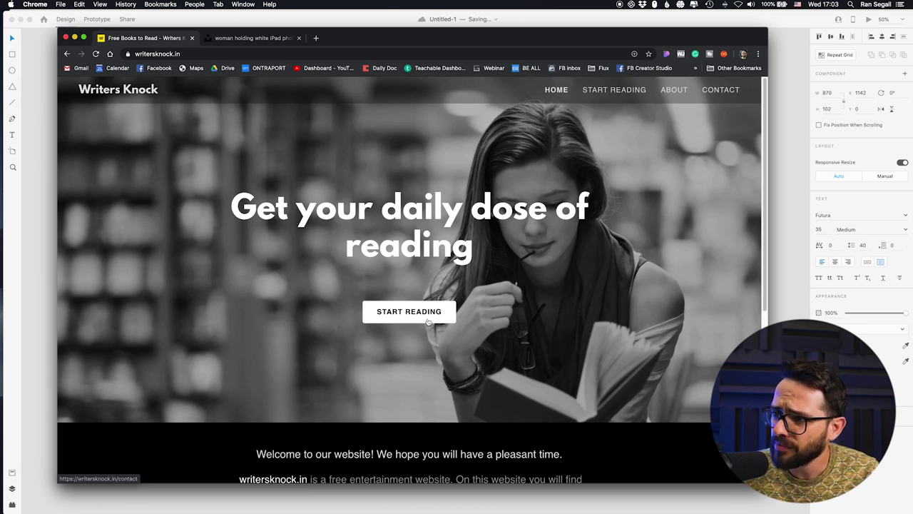
{"action": "left_click", "coordinate": [717, 90]}
{"action": "scroll", "coordinate": [350, 209], "scroll_direction": "down", "scroll_amount": 5}
{"action": "scroll", "coordinate": [300, 197], "scroll_direction": "up", "scroll_amount": 5}
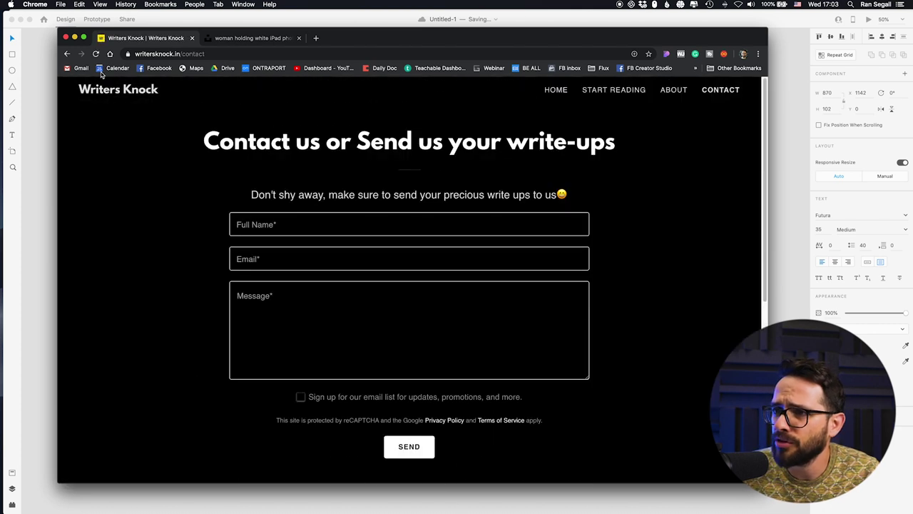
{"action": "left_click", "coordinate": [67, 53]}
{"action": "left_click", "coordinate": [220, 294]}
{"action": "scroll", "coordinate": [415, 266], "scroll_direction": "down", "scroll_amount": 2}
{"action": "scroll", "coordinate": [417, 274], "scroll_direction": "up", "scroll_amount": 2}
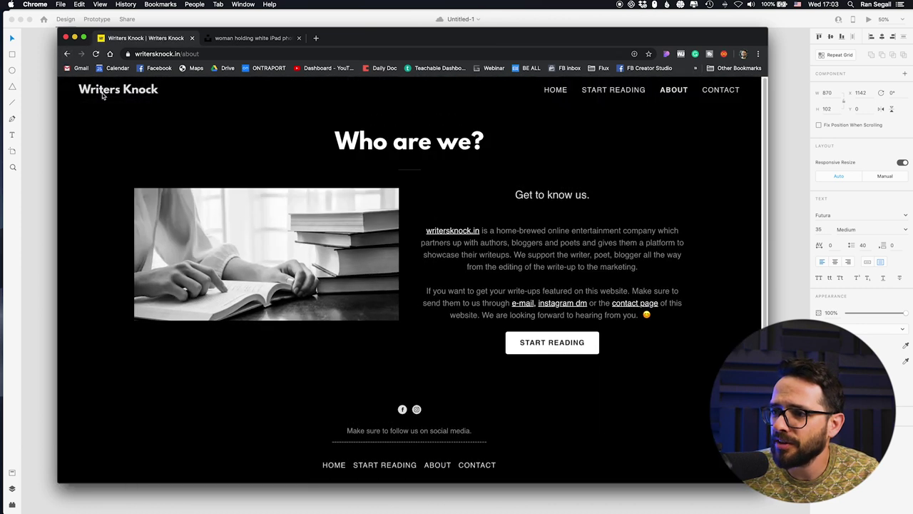
{"action": "left_click", "coordinate": [67, 54]}
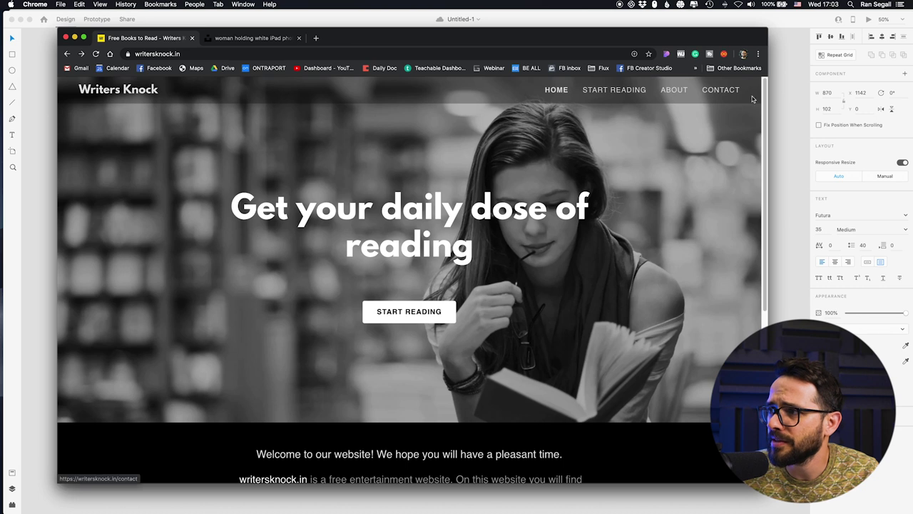
{"action": "key", "text": "super+Tab"}
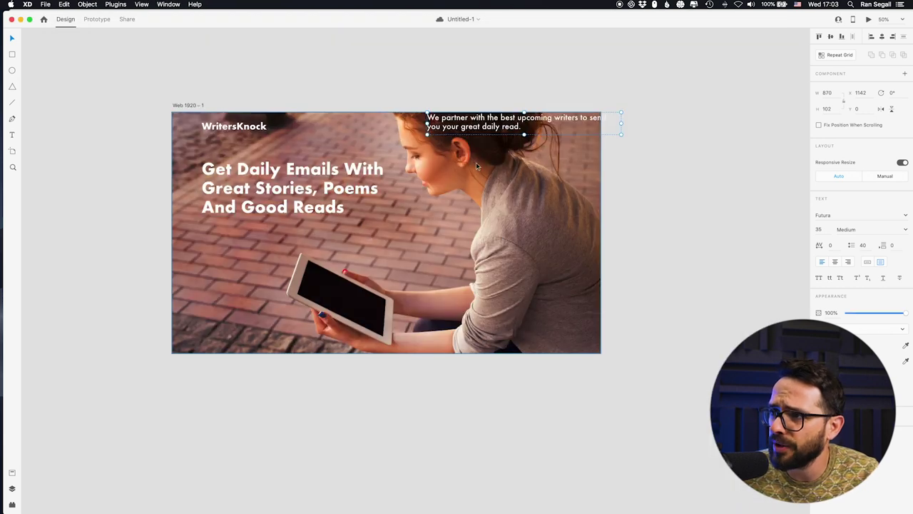
Replace the moved subheading's text with "Start Reading" and make its text box size automatically to the content.
{"action": "key", "text": "super+a"}
{"action": "type", "text": "Start Reading"}
{"action": "key", "text": "Escape"}
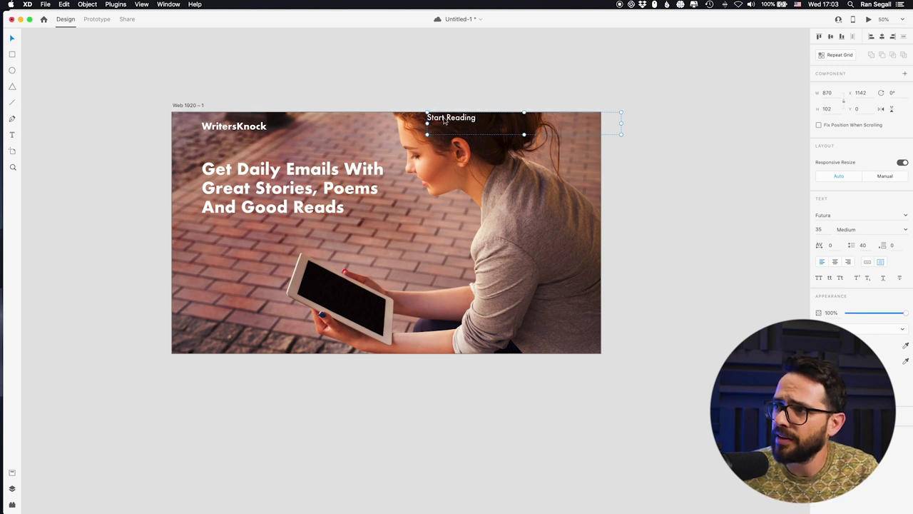
{"action": "left_click", "coordinate": [869, 262]}
Duplicate the Start Reading link beside itself at Y 36 and change the copy's text to "About".
{"action": "left_click_drag", "start_coordinate": [465, 121], "coordinate": [532, 123]}
{"action": "double_click", "coordinate": [532, 121]}
{"action": "key", "text": "BackSpace"}
{"action": "type", "text": "About"}
{"action": "key", "text": "Escape"}
Duplicate the About link to about X 1648 and change the copy's text to "Contact".
{"action": "left_click_drag", "start_coordinate": [510, 125], "coordinate": [551, 125]}
{"action": "double_click", "coordinate": [551, 125]}
{"action": "type", "text": "Conta"}
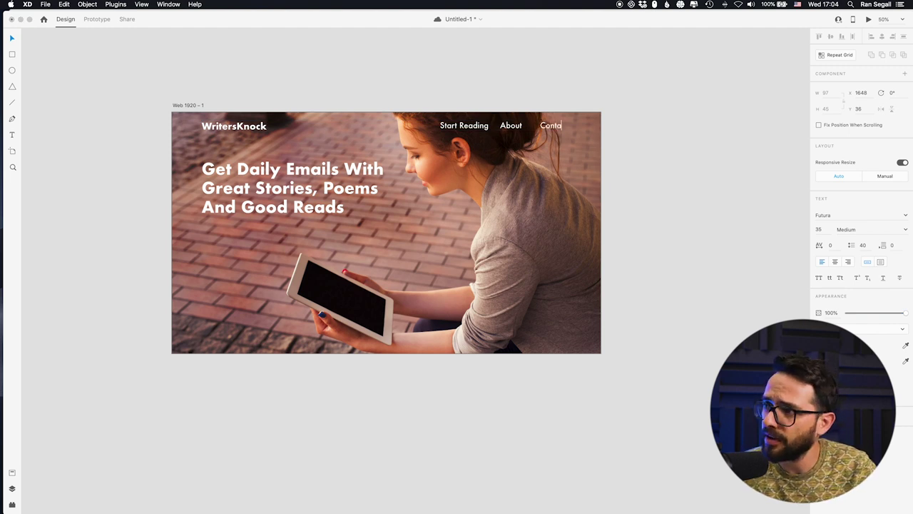
{"action": "key", "text": "Escape"}
Shift the Contact, About and Start Reading links toward the artboard's far edge with even gaps, starting at about X 1317.
{"action": "left_click_drag", "start_coordinate": [560, 127], "coordinate": [577, 127]}
{"action": "left_click_drag", "start_coordinate": [513, 133], "coordinate": [538, 133]}
{"action": "left_click_drag", "start_coordinate": [454, 123], "coordinate": [481, 123]}
{"action": "left_click", "coordinate": [463, 101]}
Select the three navigation links and undo the edits back to before the subheading was moved from under the headline.
{"action": "scroll", "coordinate": [180, 89], "scroll_direction": "down", "scroll_amount": 3}
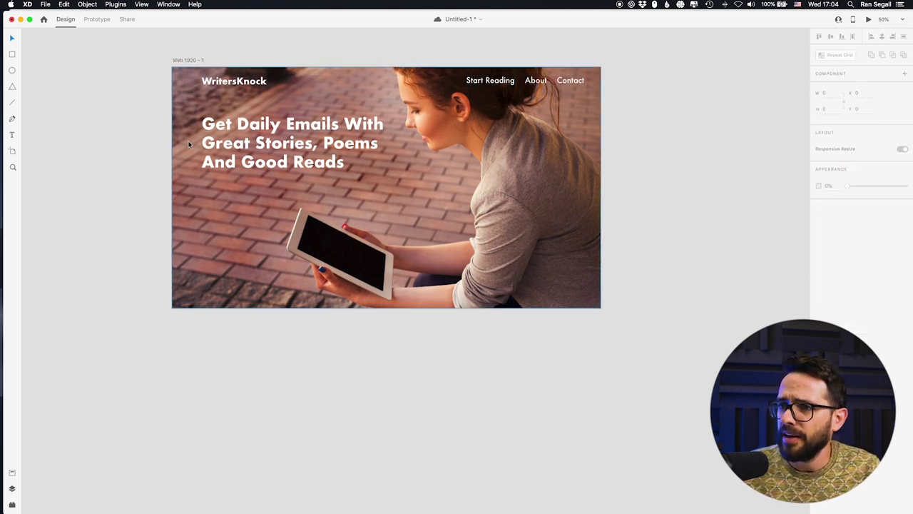
{"action": "left_click", "coordinate": [382, 166]}
{"action": "left_click", "coordinate": [493, 82]}
{"action": "left_click", "coordinate": [537, 81], "text": "shift"}
{"action": "left_click", "coordinate": [572, 81], "text": "shift"}
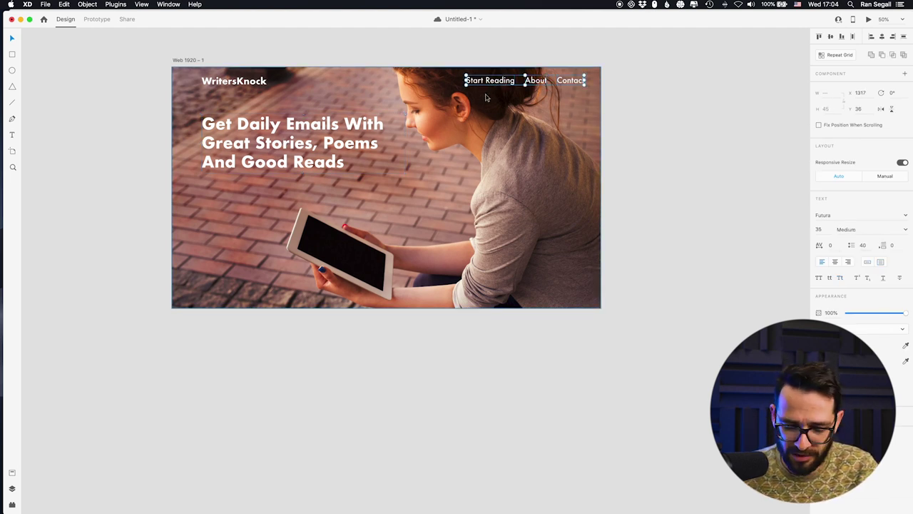
{"action": "key", "text": "super+z"}
{"action": "key", "text": "super+z"}
{"action": "key", "text": "super+z"}
{"action": "key", "text": "super+z"}
{"action": "key", "text": "super+z"}
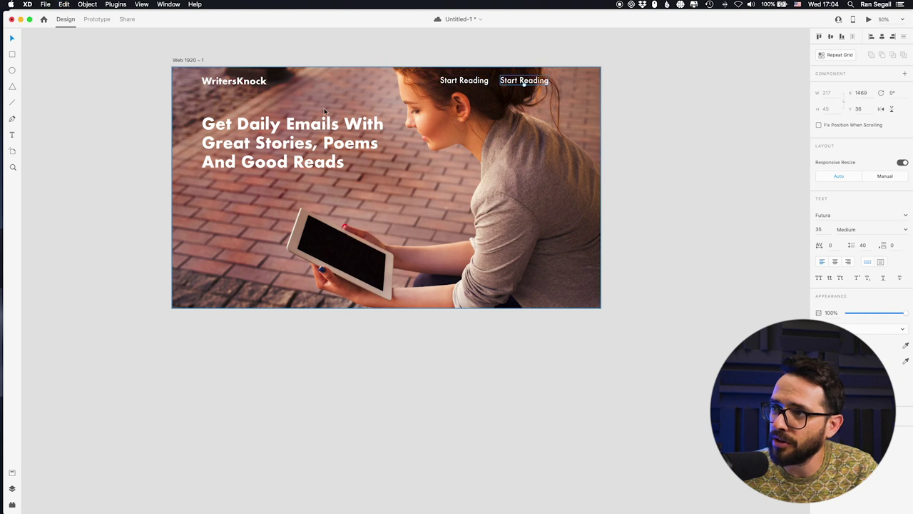
{"action": "key", "text": "super+z"}
{"action": "key", "text": "super+z"}
{"action": "key", "text": "super+z"}
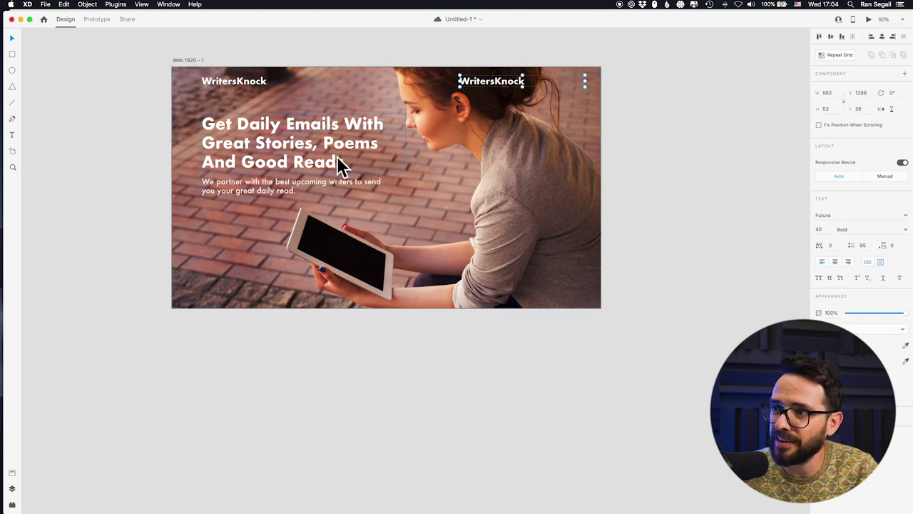
Redo the navigation link edits while bringing the subheading back to its place below the headline, and clear the selection.
{"action": "key", "text": "super+shift+z"}
{"action": "key", "text": "super+shift+z"}
{"action": "key", "text": "super+shift+z"}
{"action": "key", "text": "super+shift+z"}
{"action": "key", "text": "super+shift+z"}
{"action": "key", "text": "super+shift+z"}
{"action": "key", "text": "super+shift+z"}
{"action": "key", "text": "super+shift+z"}
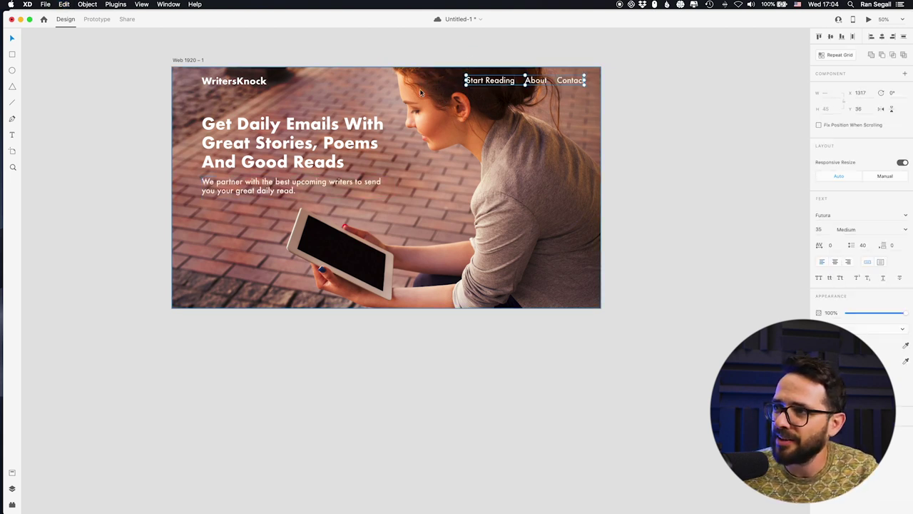
{"action": "left_click", "coordinate": [116, 169]}
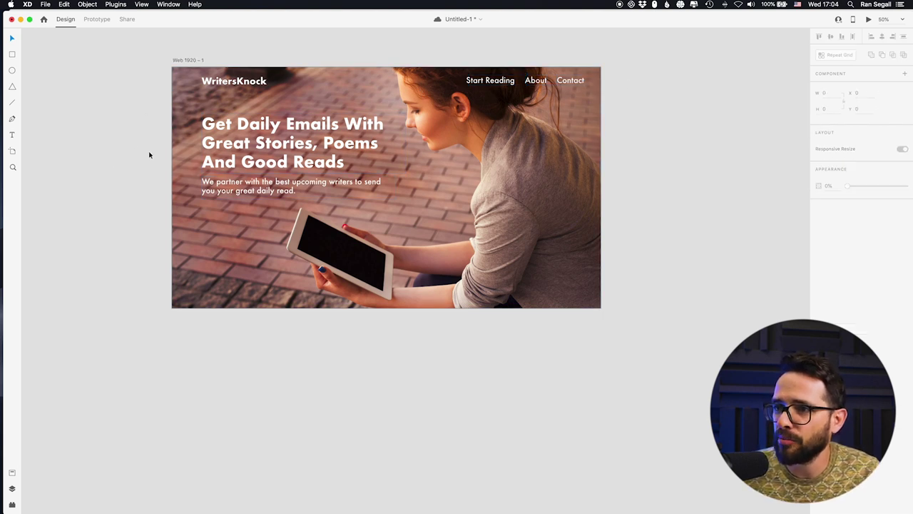
Draw a white button rectangle about 404 by 99 with corners rounded to about 18 below the subheading, at X 134, Y 628.
{"action": "key", "text": "r"}
{"action": "mouse_move", "coordinate": [202, 204]}
{"action": "left_mouse_down"}
{"action": "mouse_move", "coordinate": [306, 226]}
{"action": "mouse_move", "coordinate": [291, 224]}
{"action": "left_mouse_up"}
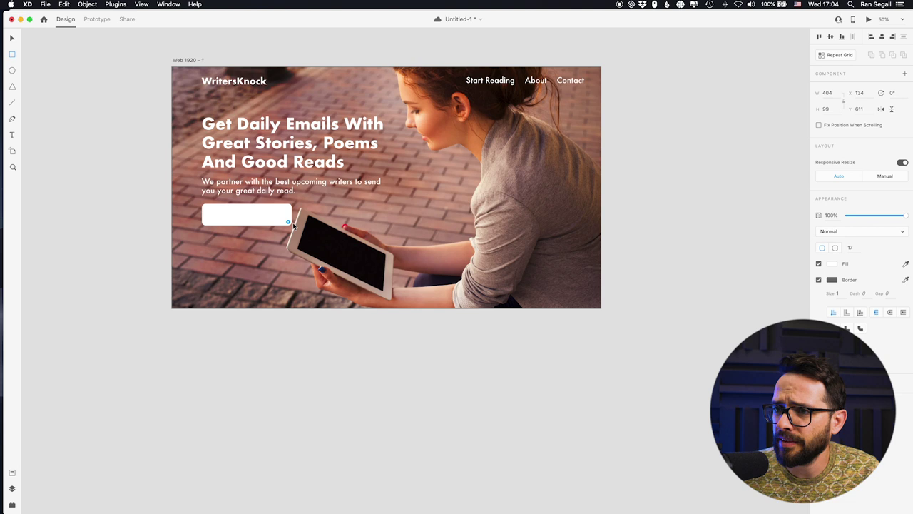
{"action": "left_click", "coordinate": [150, 189]}
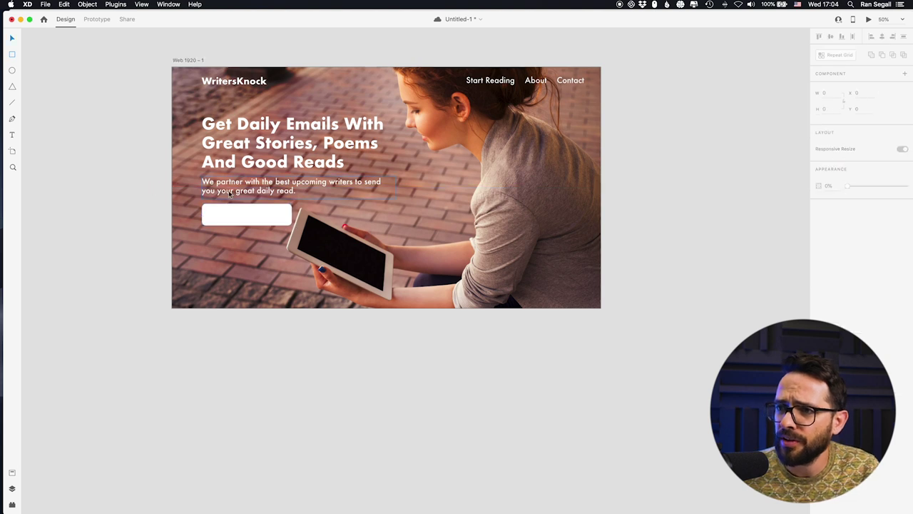
{"action": "left_click", "coordinate": [233, 218]}
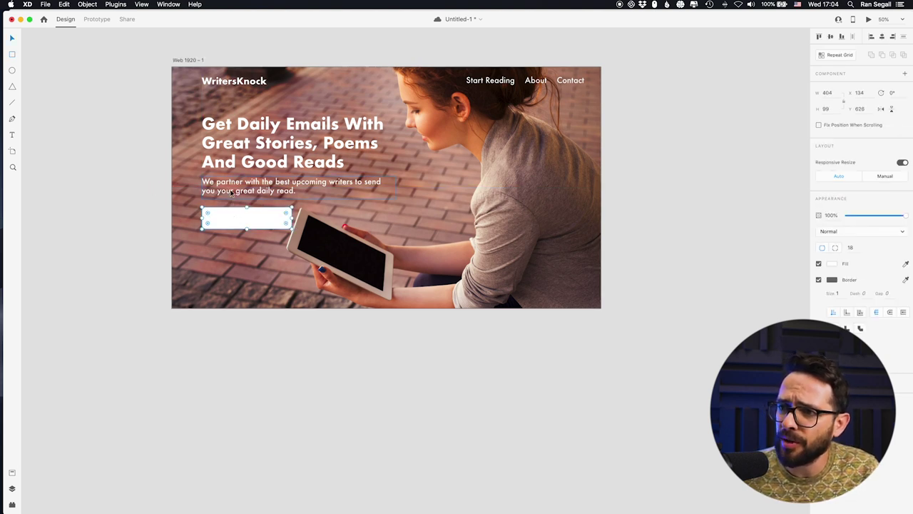
Duplicate the subheading over the white button at about X 232, Y 645.
{"action": "left_click", "coordinate": [255, 192]}
{"action": "left_click_drag", "start_coordinate": [254, 192], "coordinate": [277, 226], "text": "alt"}
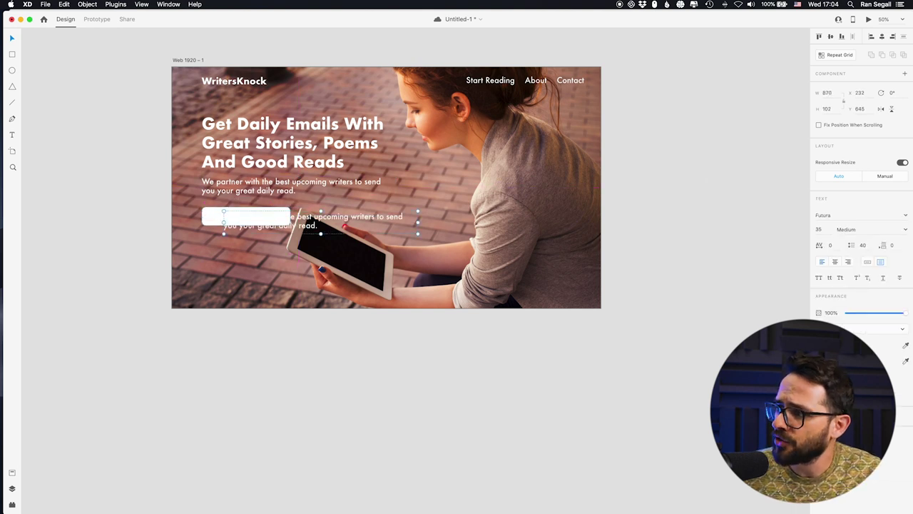